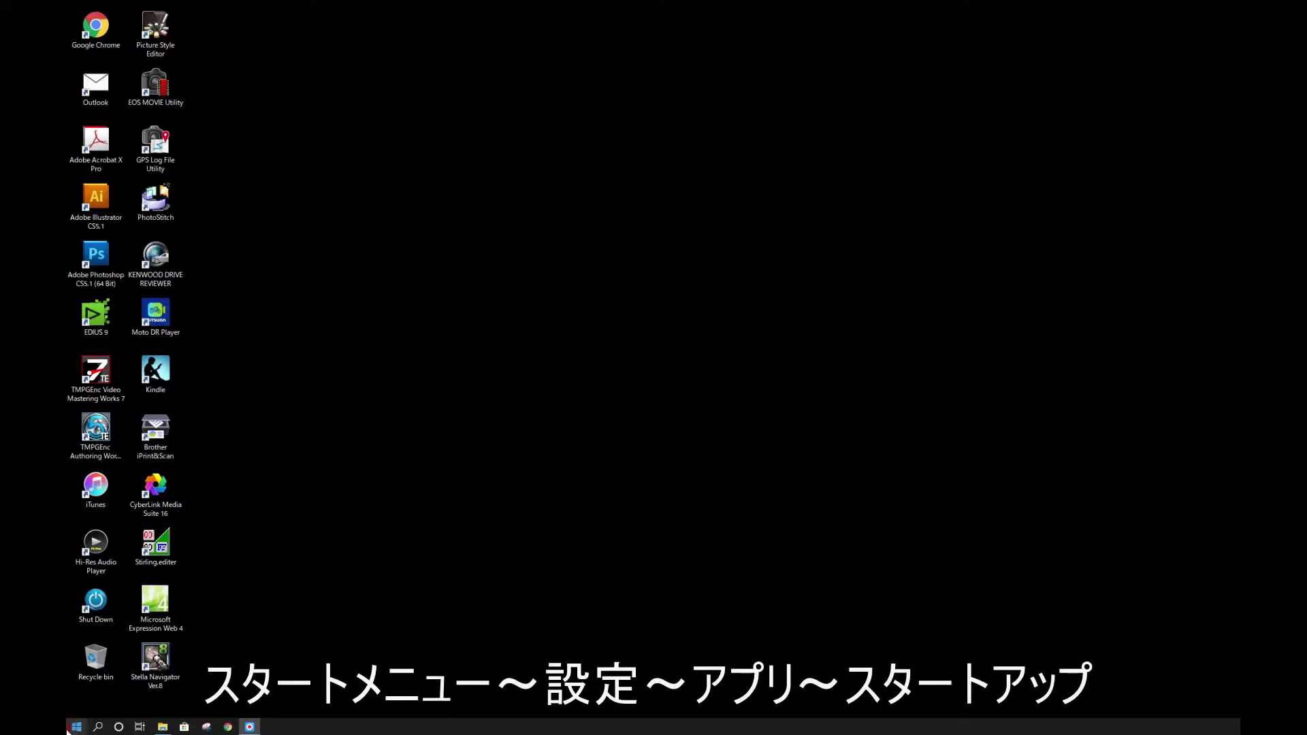
Step: Open the スタートアップ page of the アプリ category in Windows Settings
left_click(75, 729)
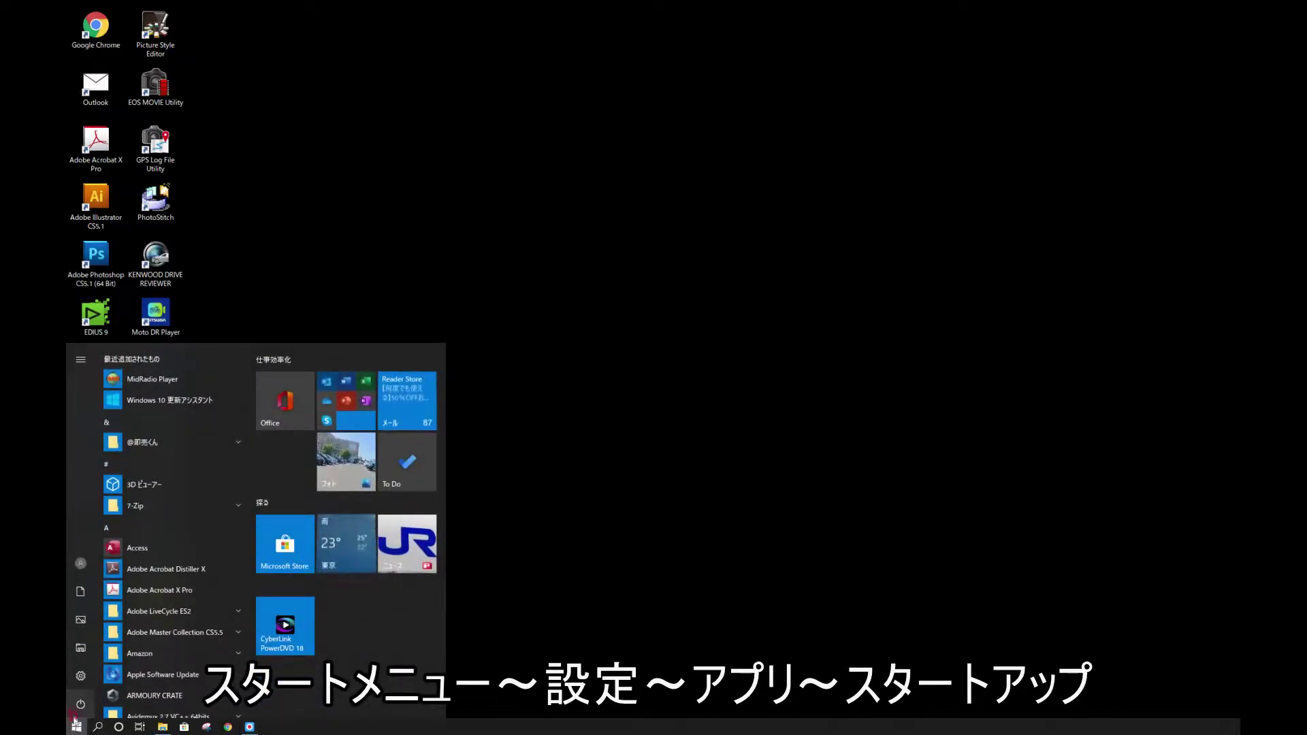
left_click(80, 676)
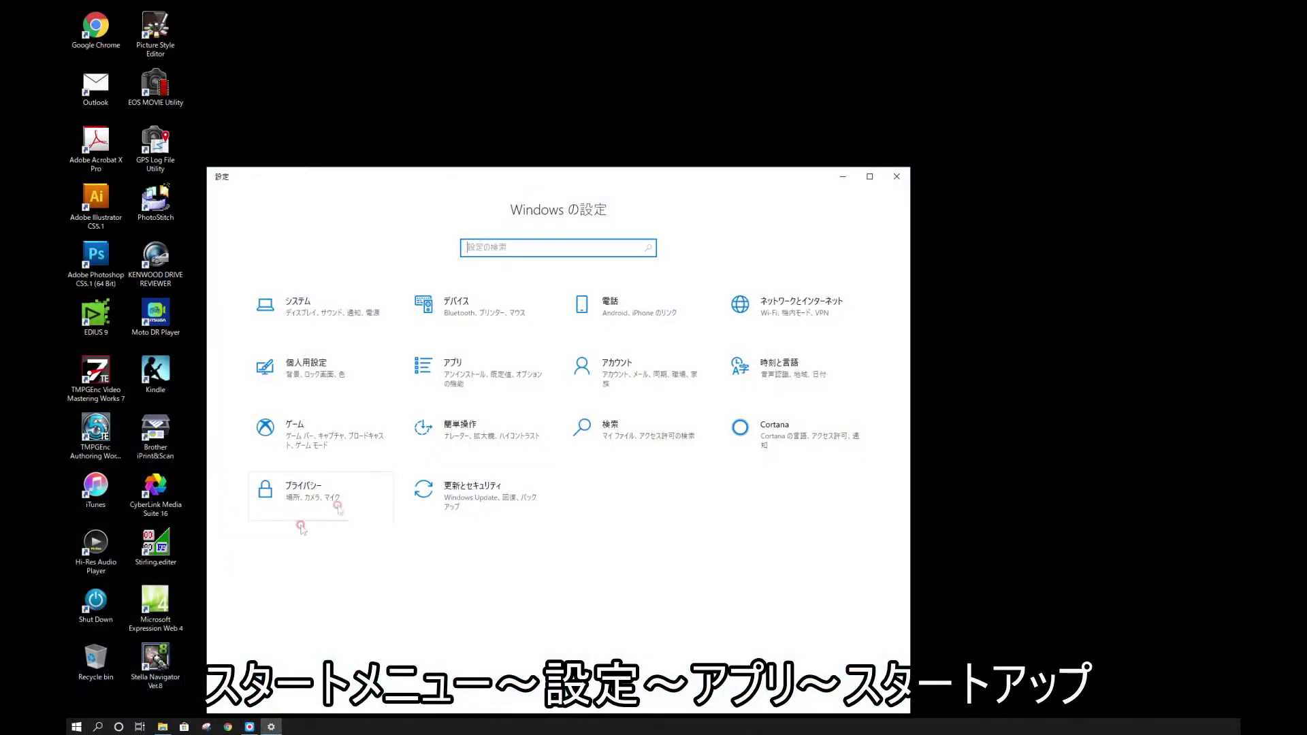
left_click(455, 367)
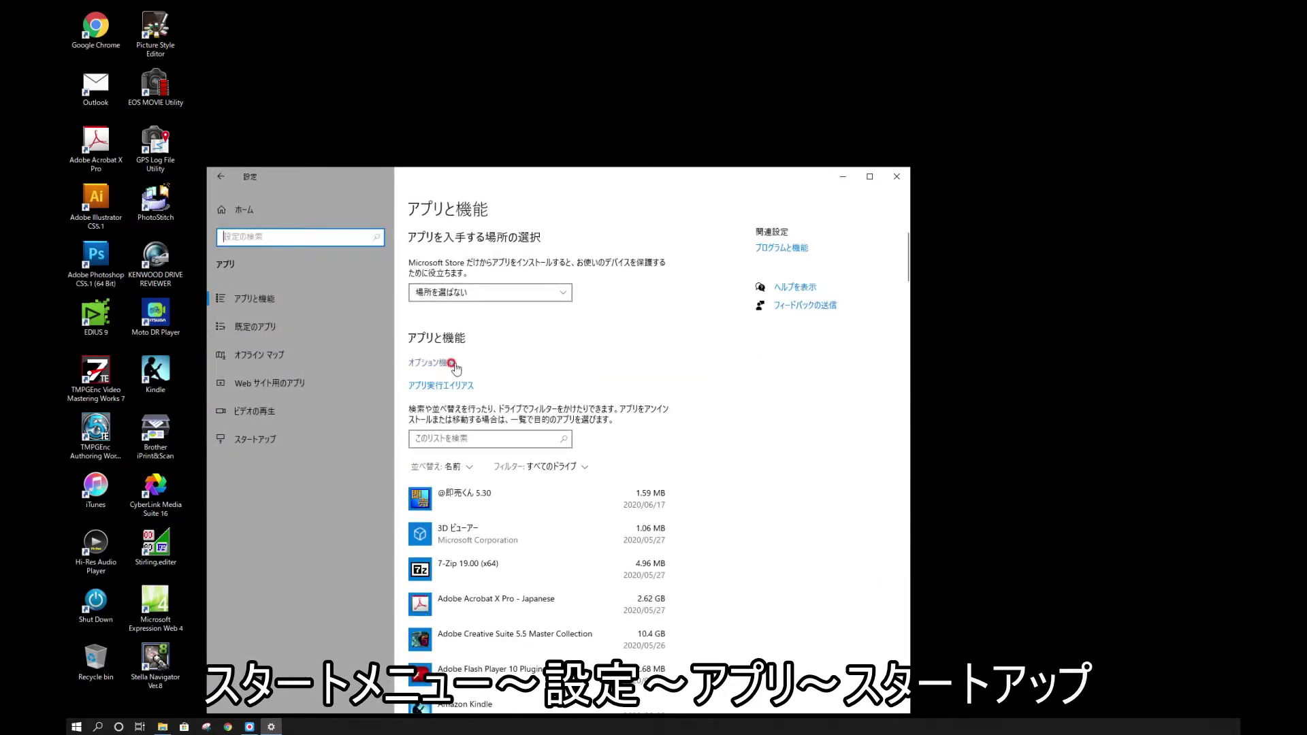
left_click(267, 437)
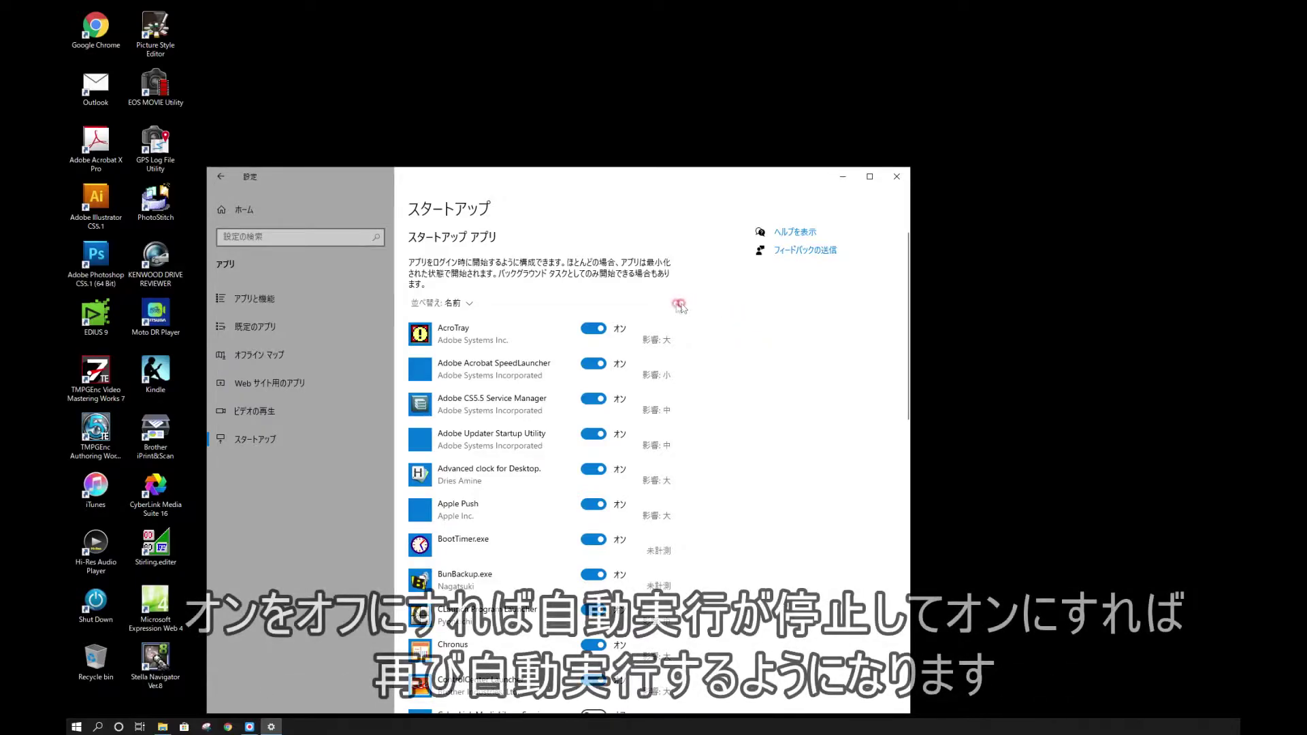
Step: Switch the AcroTray and Advanced clock for Desktop startup entries off and back on
left_click(593, 328)
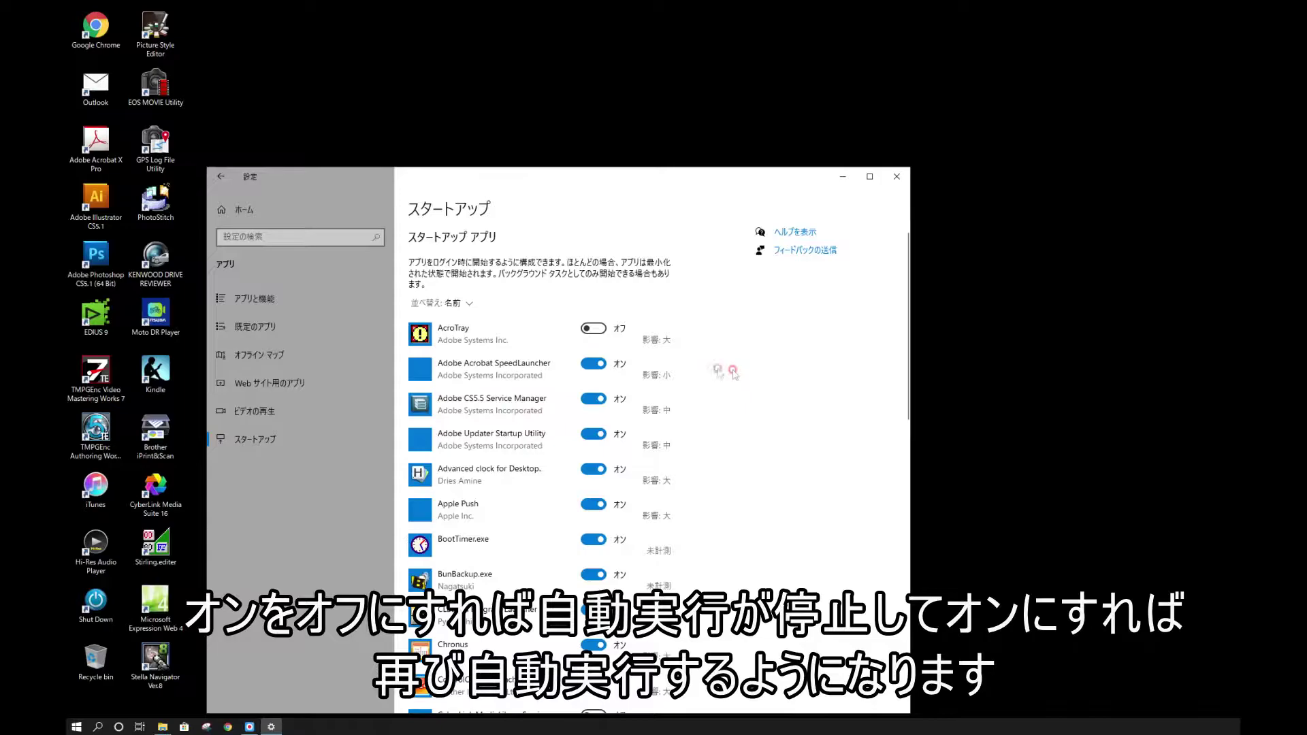
left_click(602, 333)
left_click(585, 468)
left_click(600, 469)
Step: Examine the full list of startup apps for their on/off state and startup impact
scroll(723, 512, "down", 3)
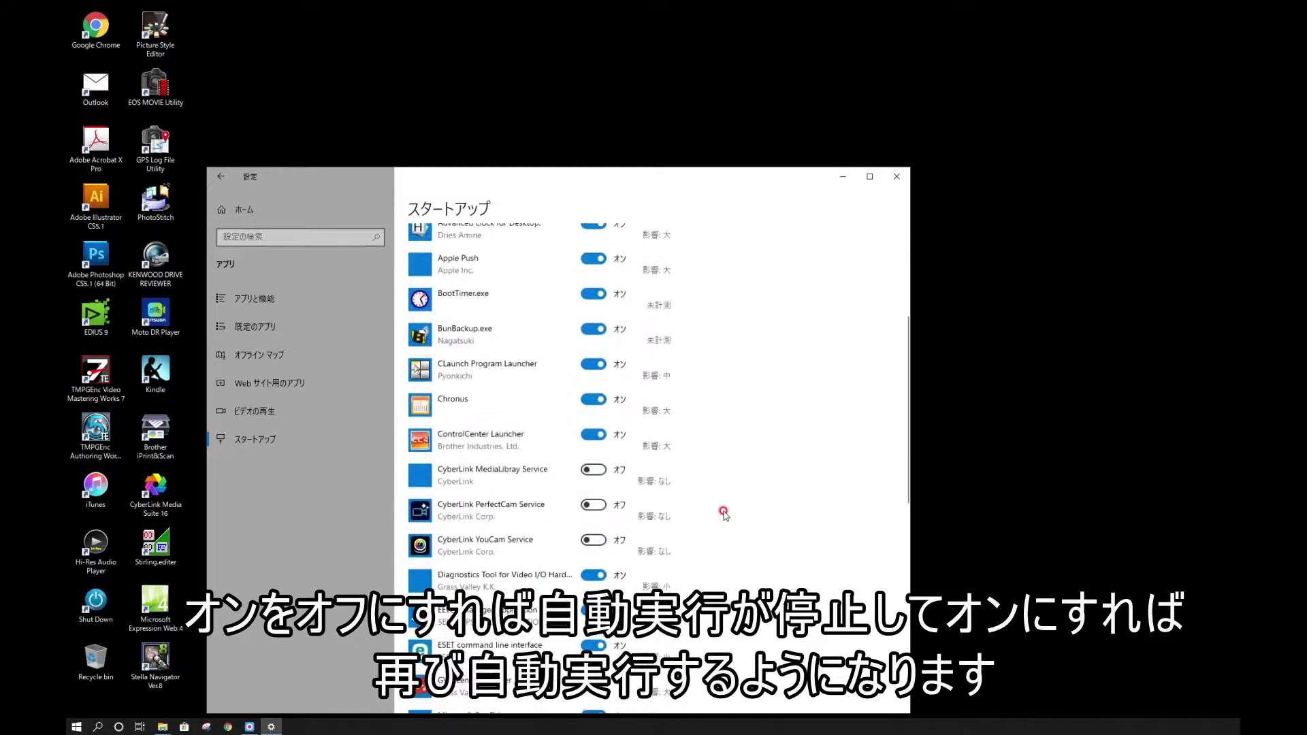
scroll(723, 512, "up", 1)
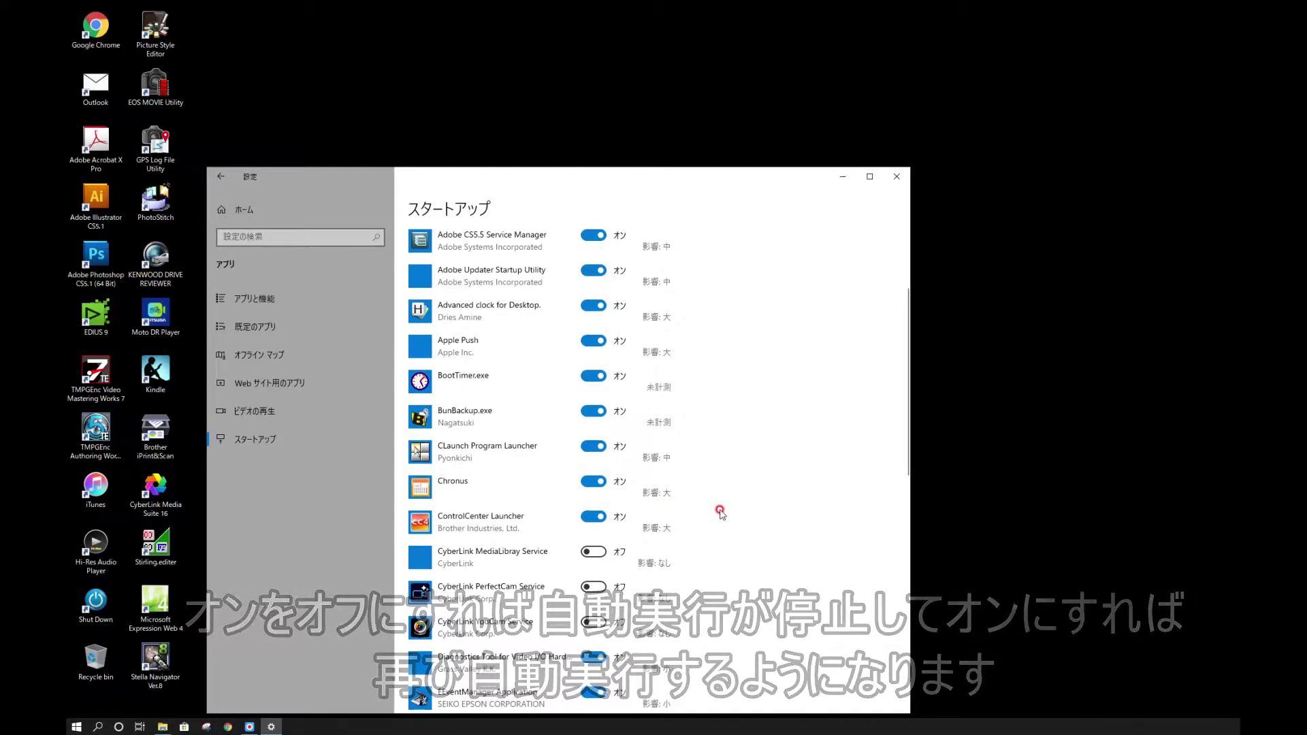
scroll(722, 512, "down", 4)
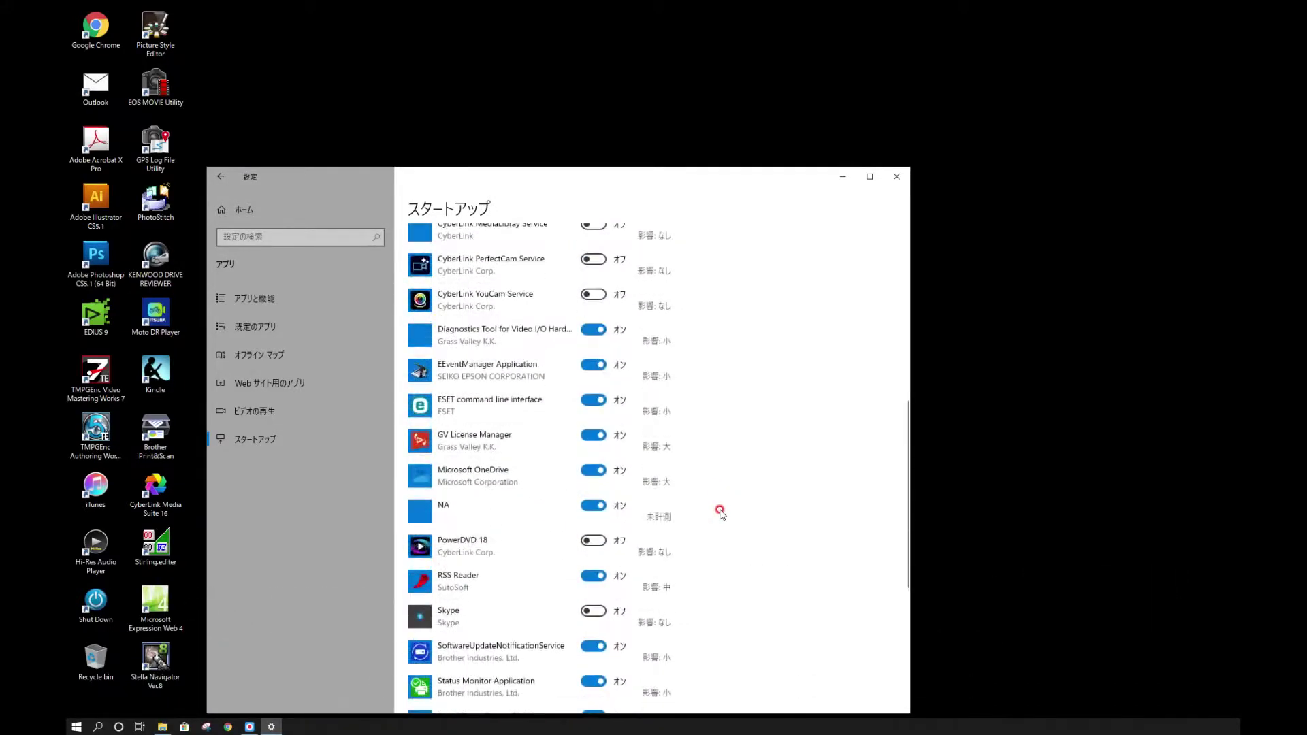
scroll(721, 512, "up", 1)
scroll(721, 512, "down", 2)
scroll(720, 512, "down", 3)
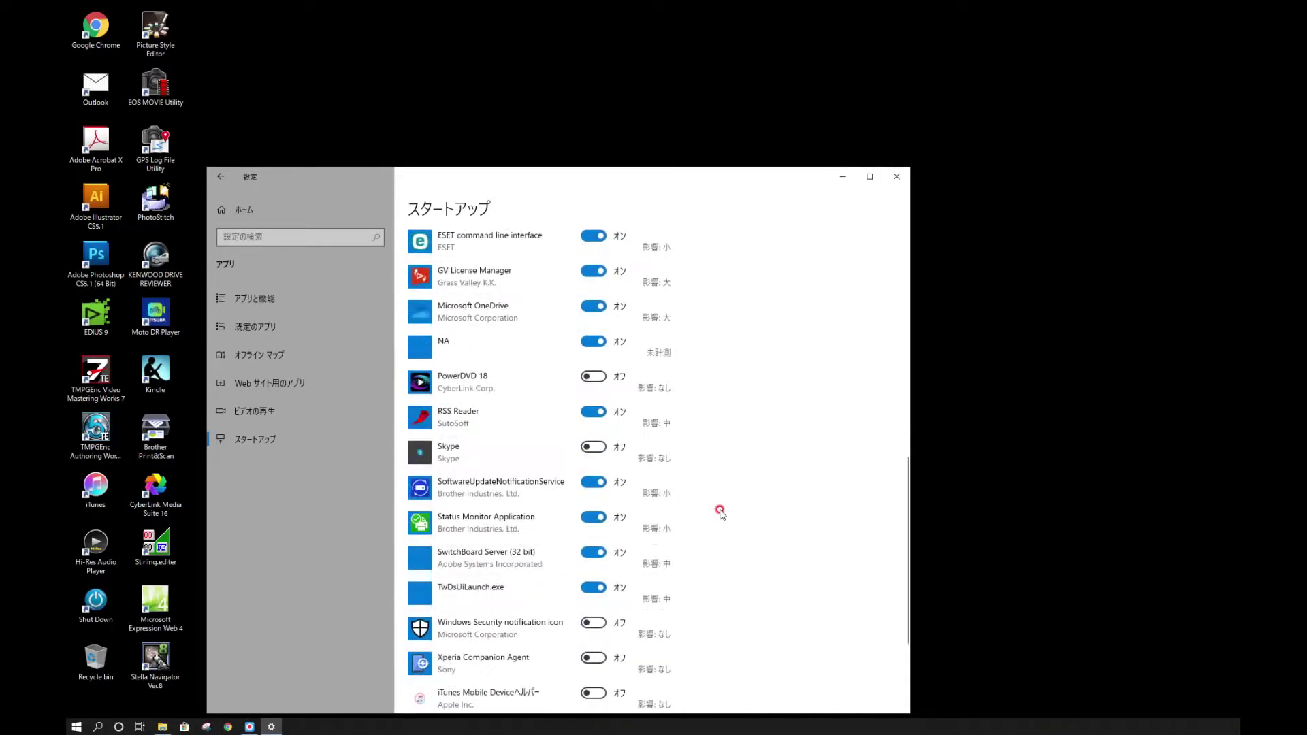
scroll(721, 512, "down", 1)
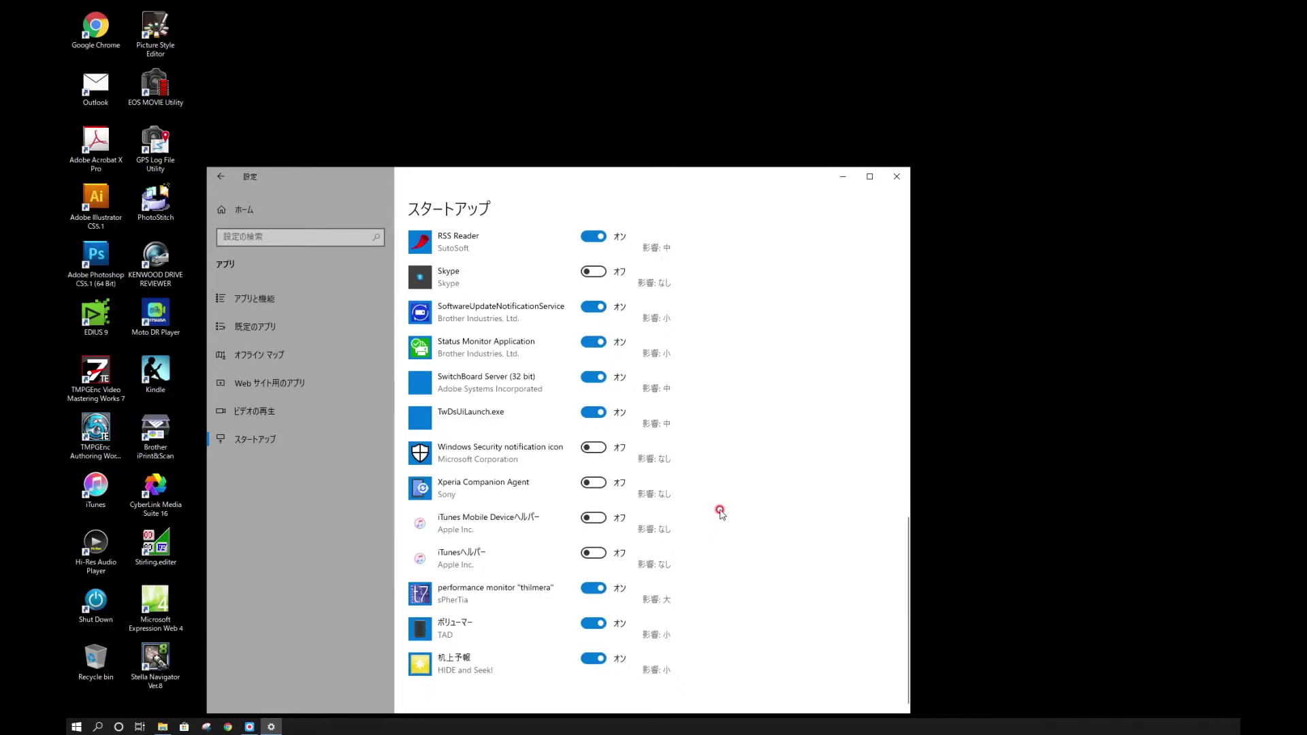
scroll(720, 512, "up", 5)
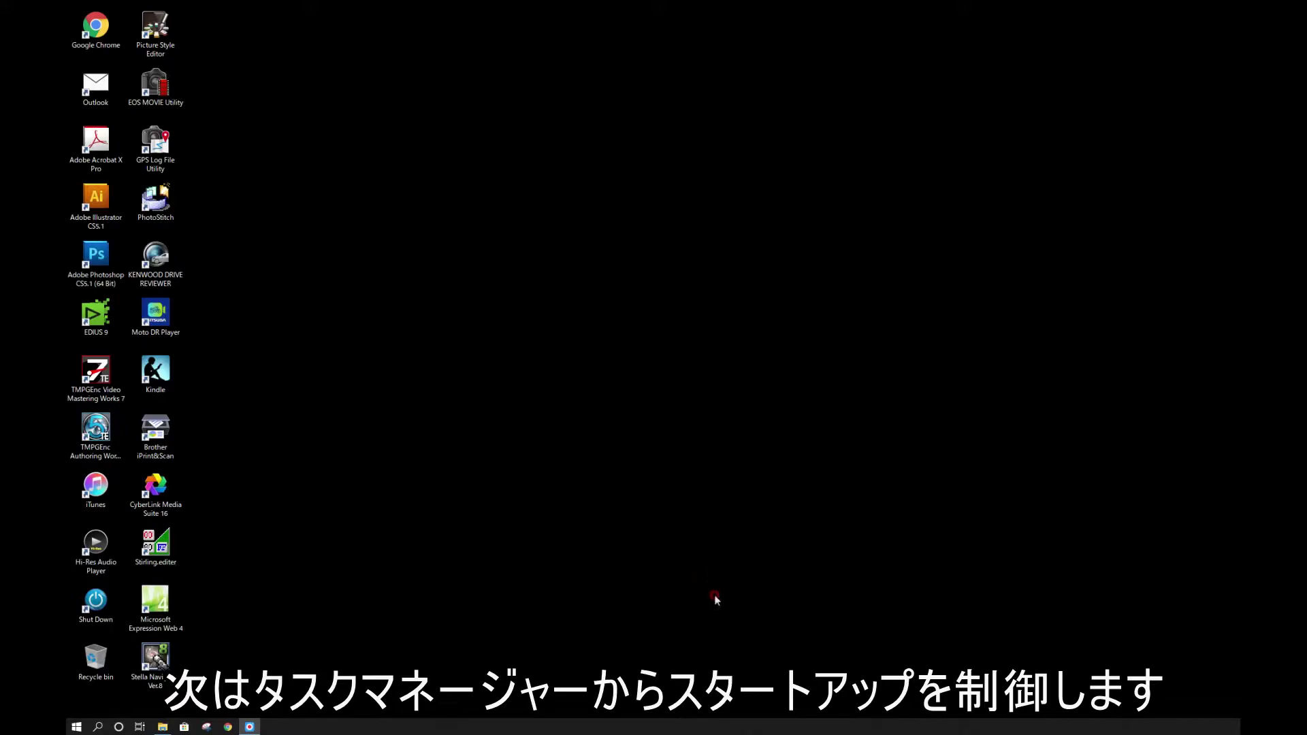
Step: Open Task Manager's list of startup programs and disable AcroTray
right_click(737, 730)
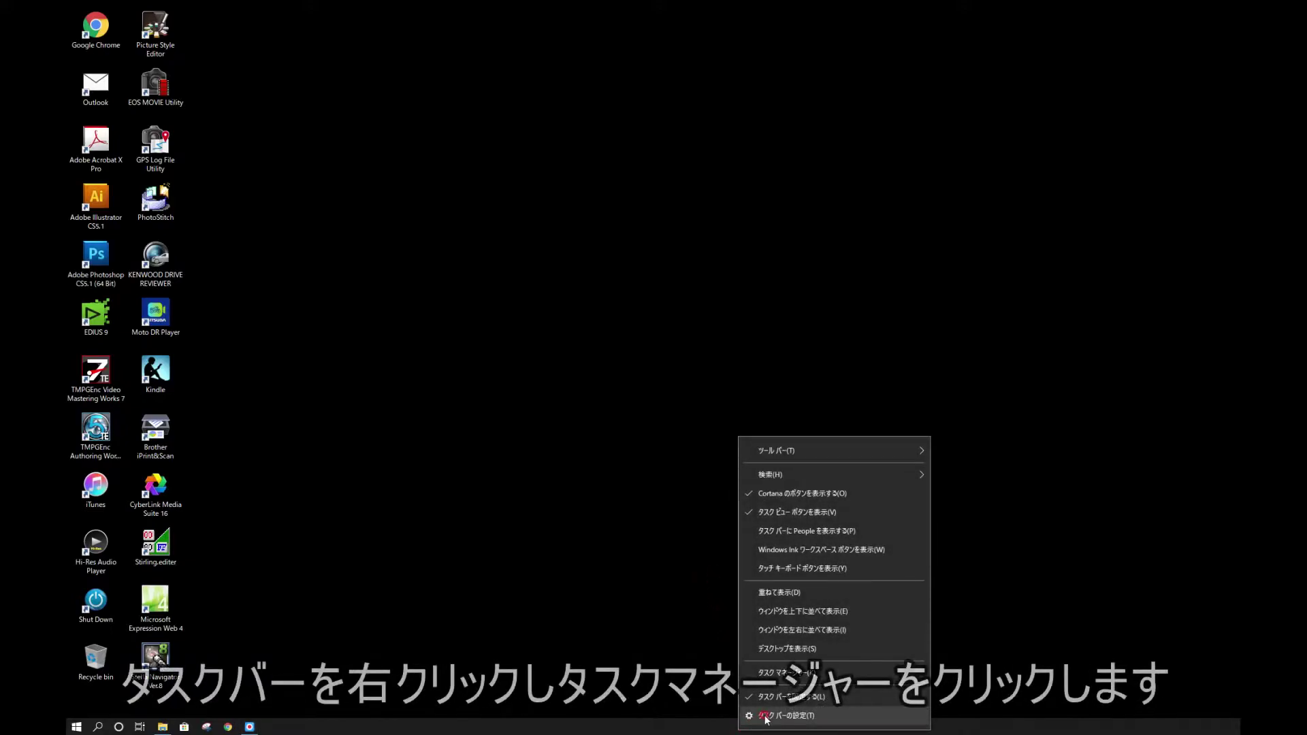
left_click(783, 673)
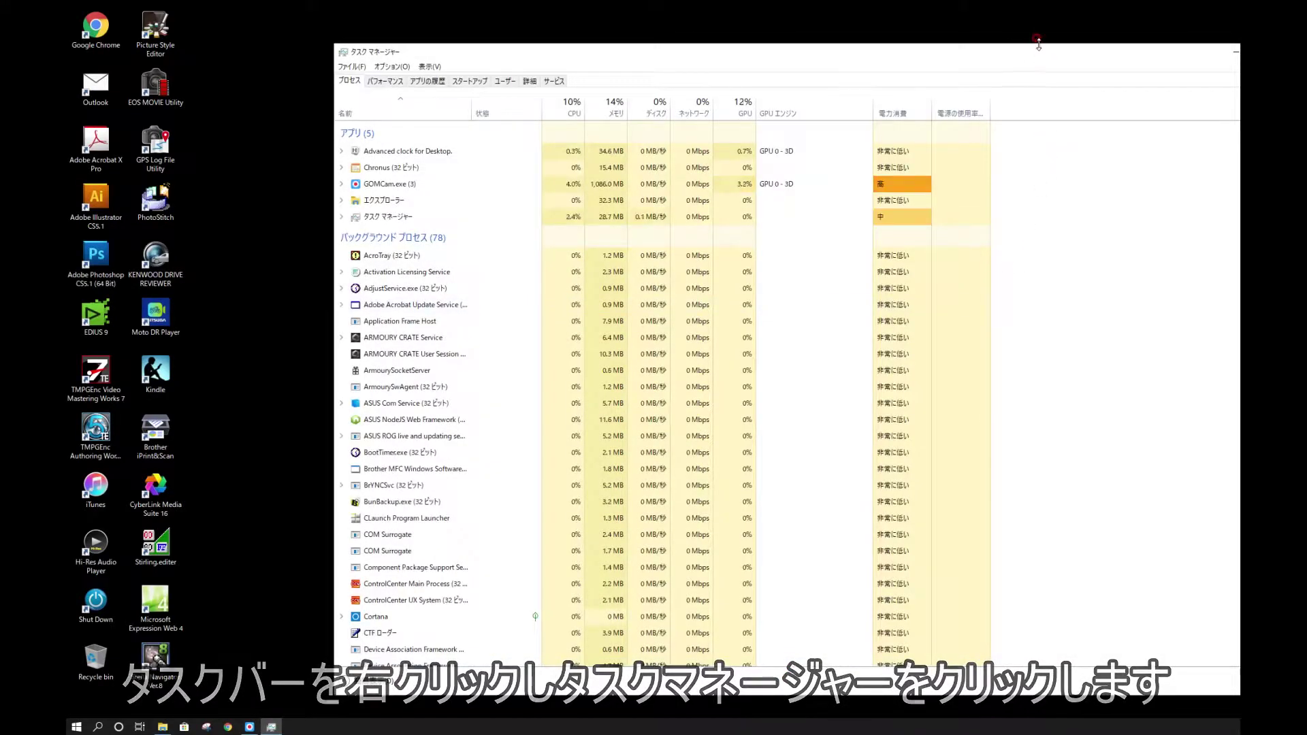
left_click_drag(1039, 52, 917, 41)
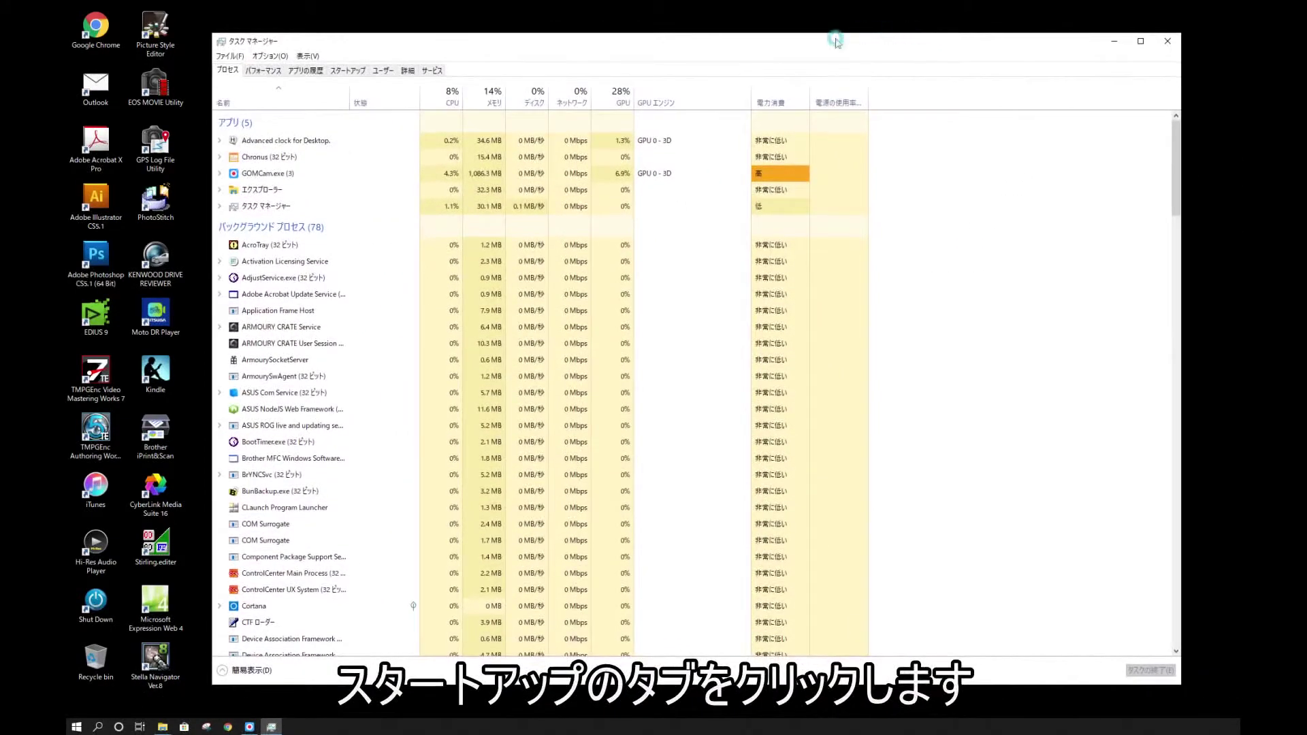
left_click(352, 70)
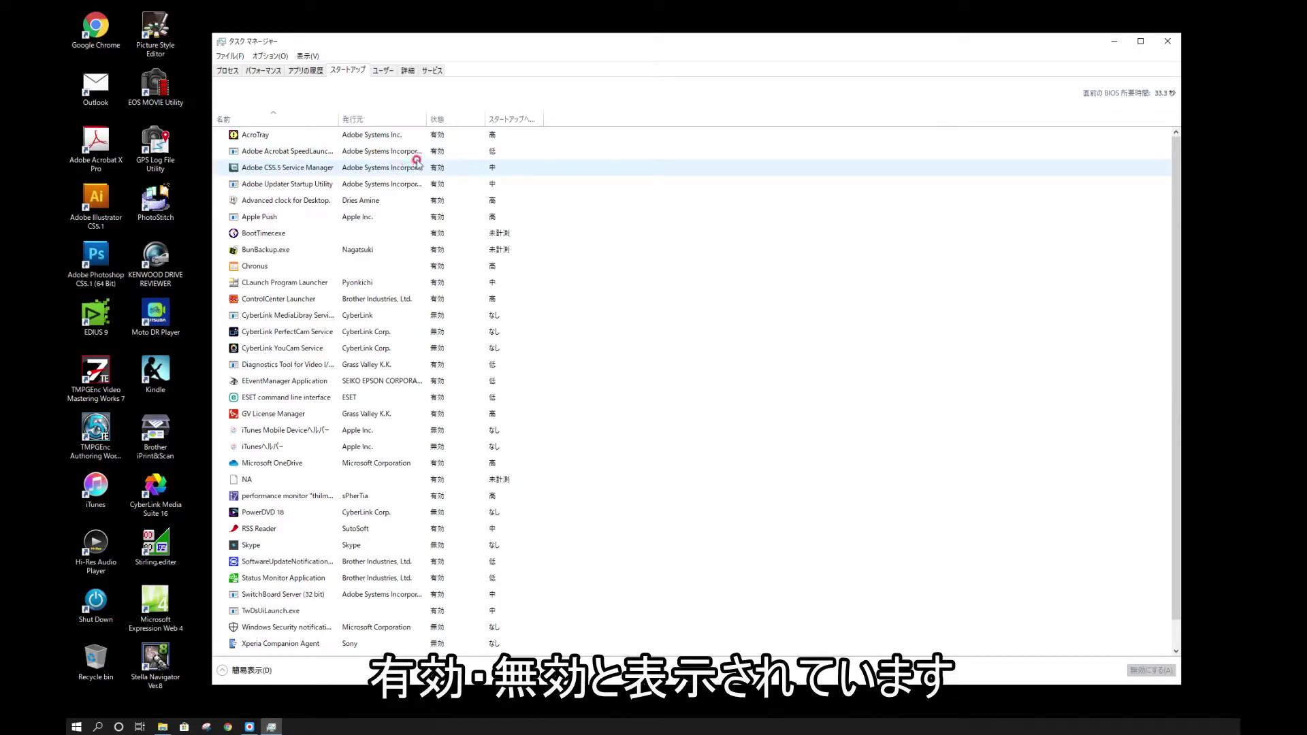
left_click(429, 136)
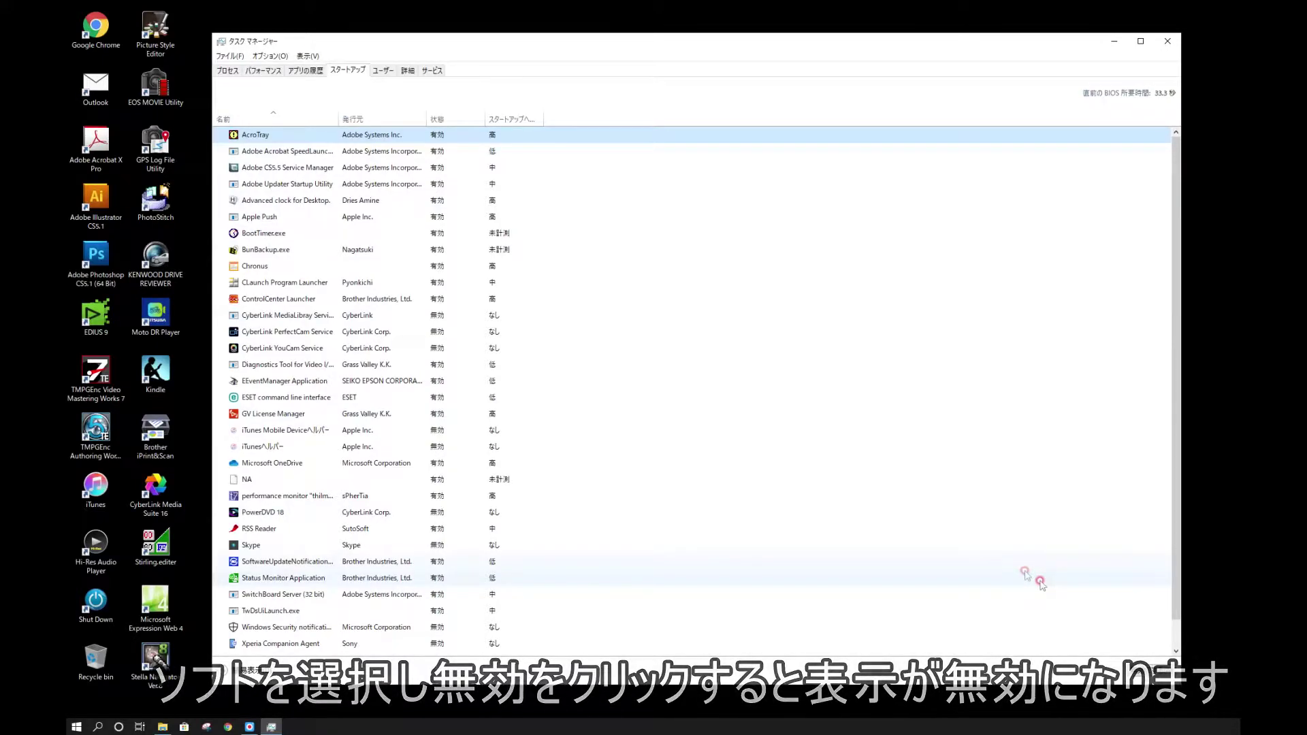
left_click(1150, 672)
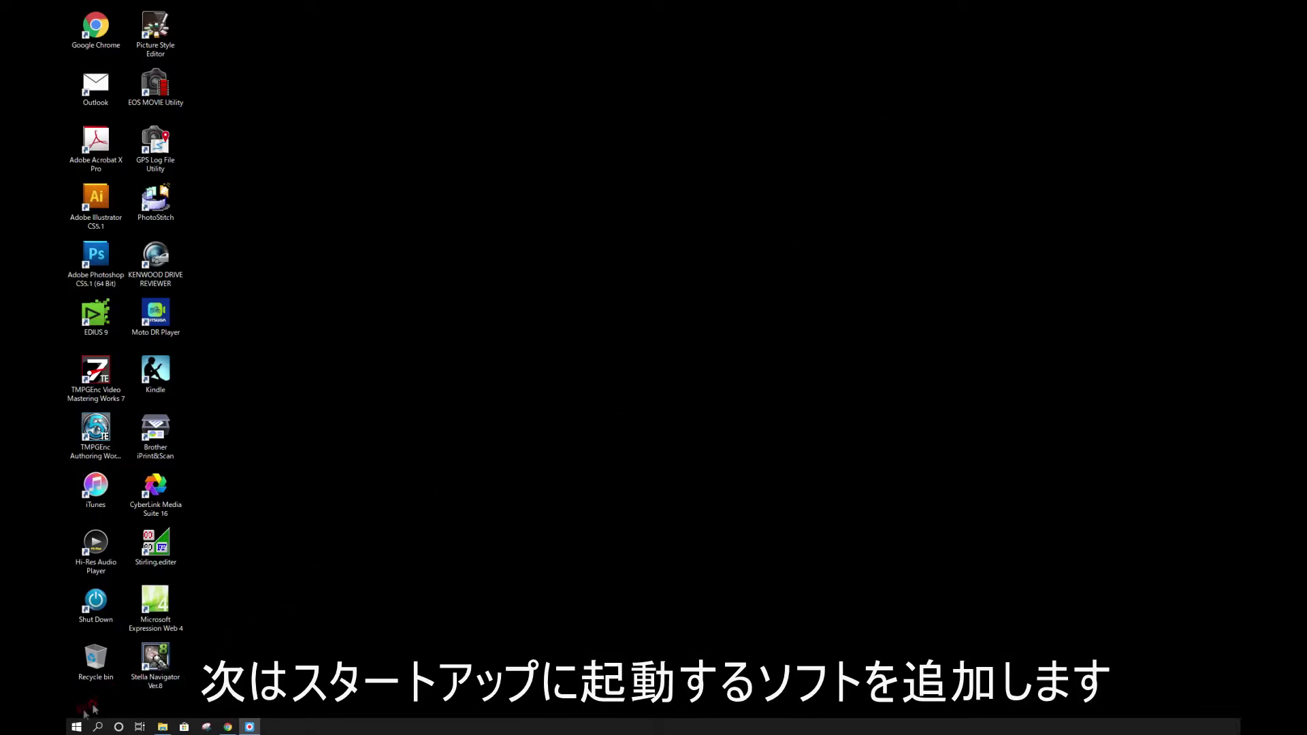
Step: Create a desktop shortcut for ペイント from the Windows アクセサリ folder and place it beside the existing icons
left_click(75, 726)
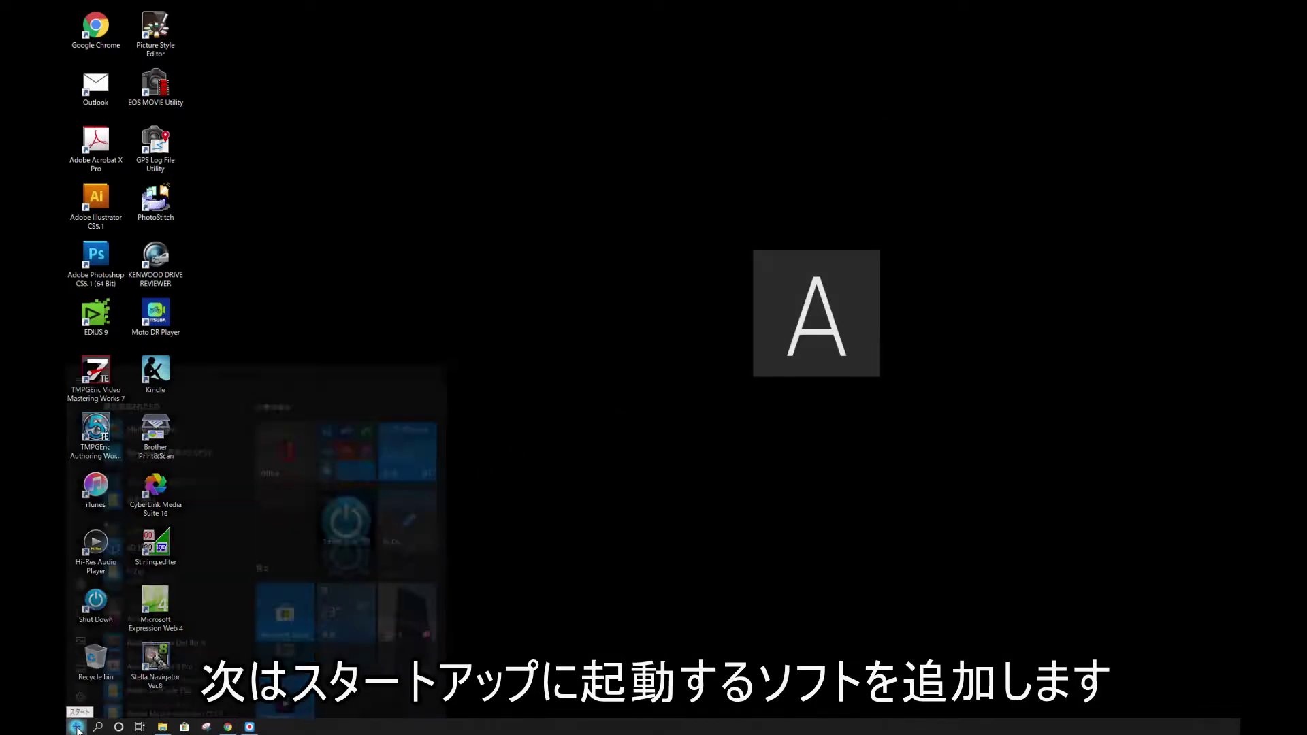
scroll(192, 670, "down", 10)
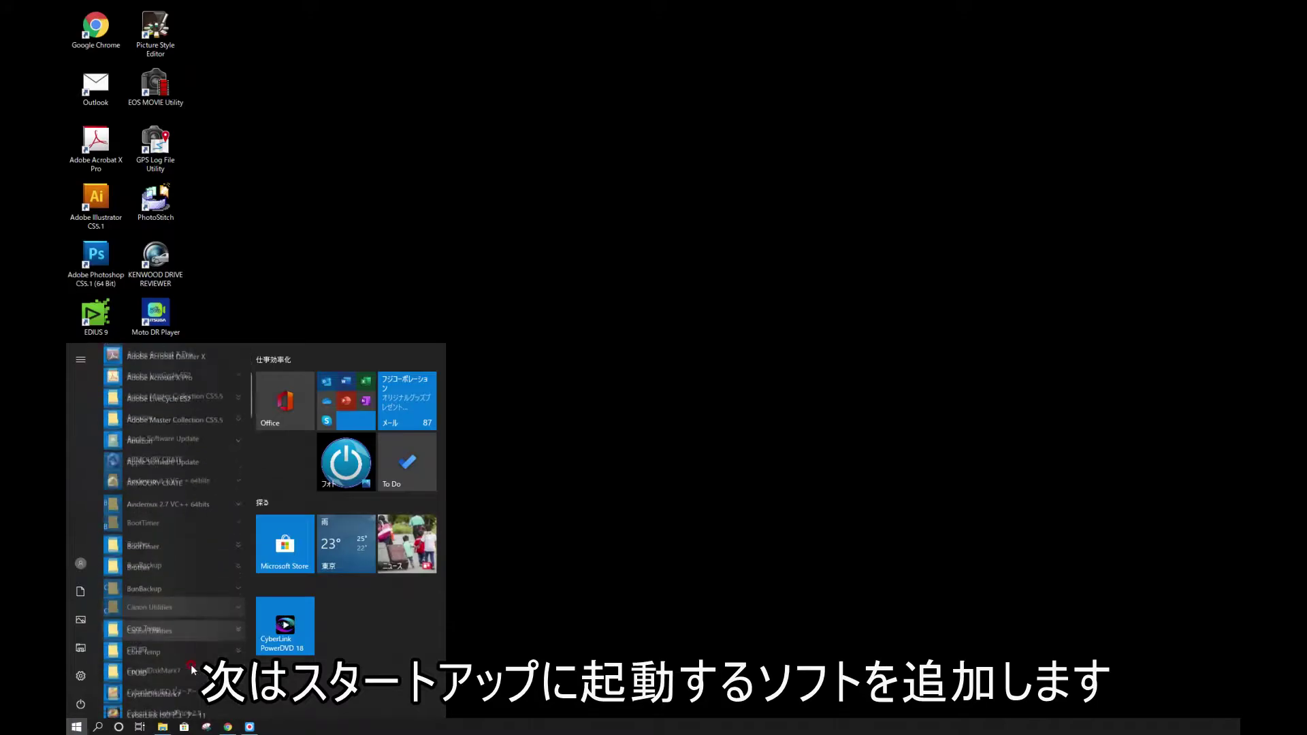
scroll(193, 670, "down", 10)
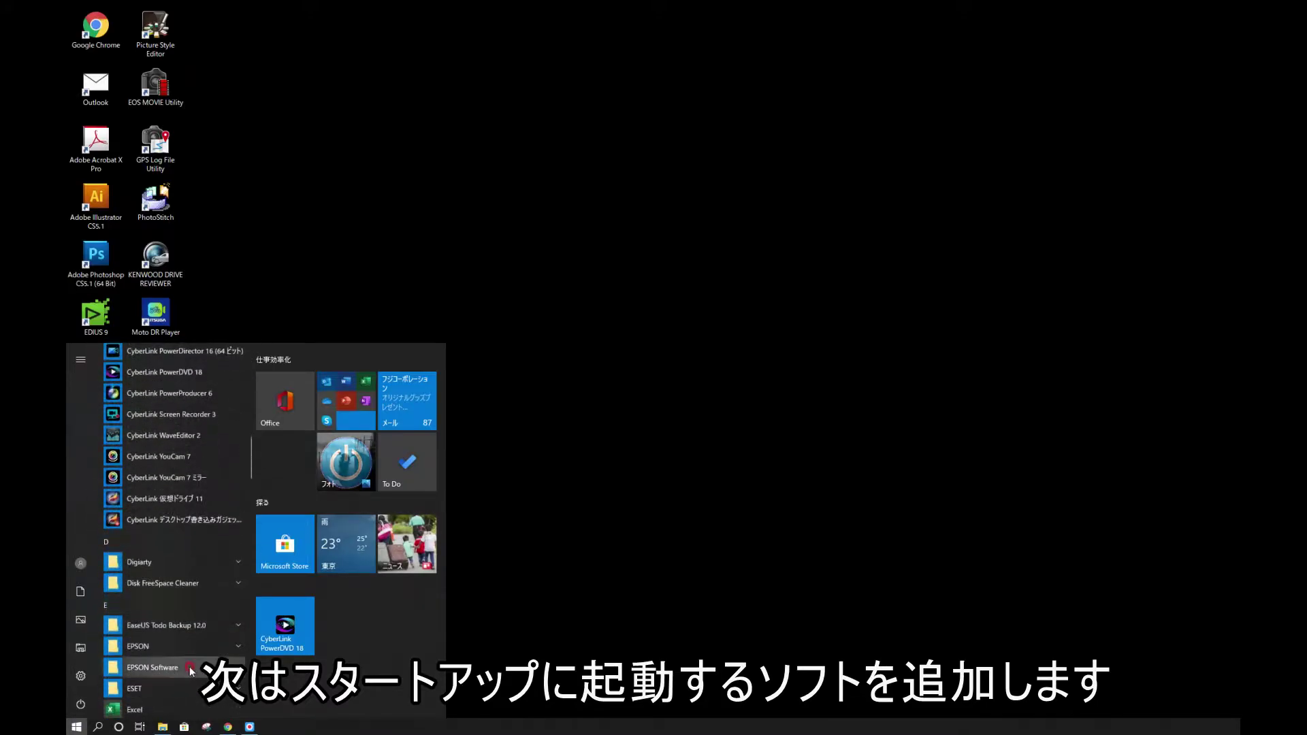
scroll(190, 672, "down", 12)
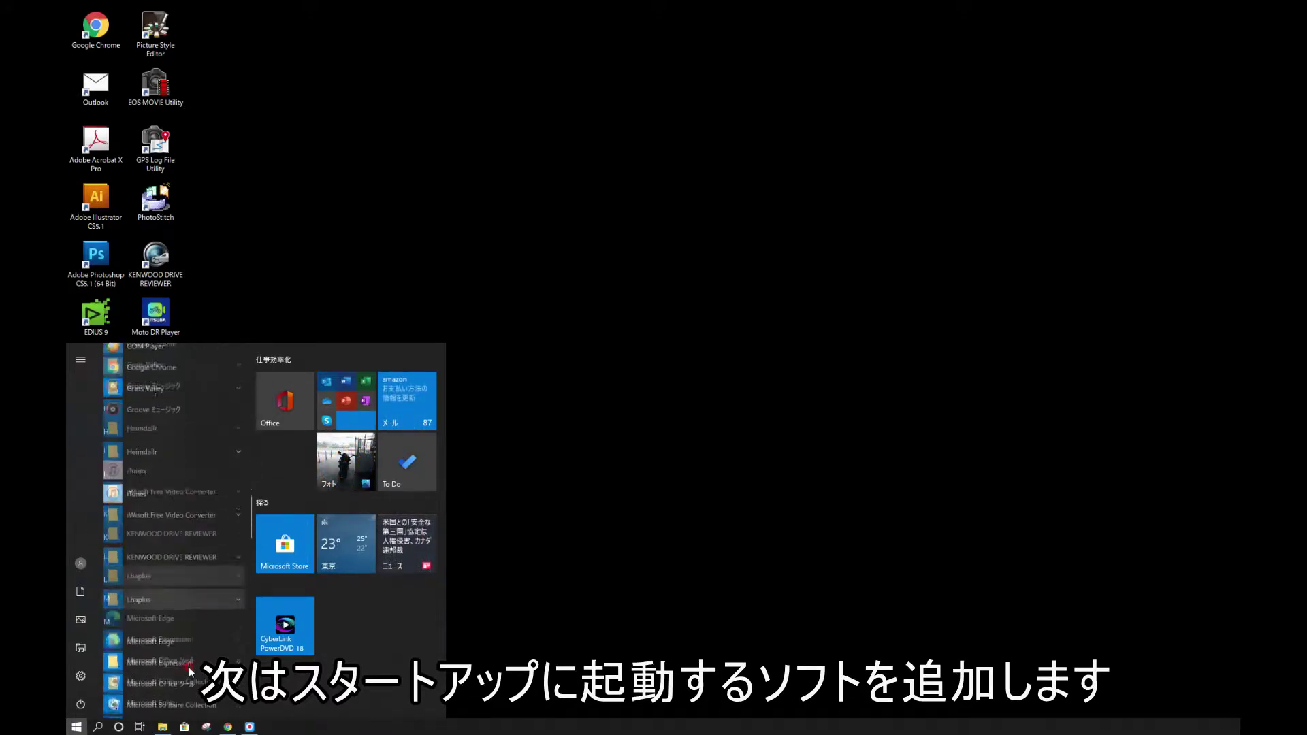
scroll(191, 672, "down", 12)
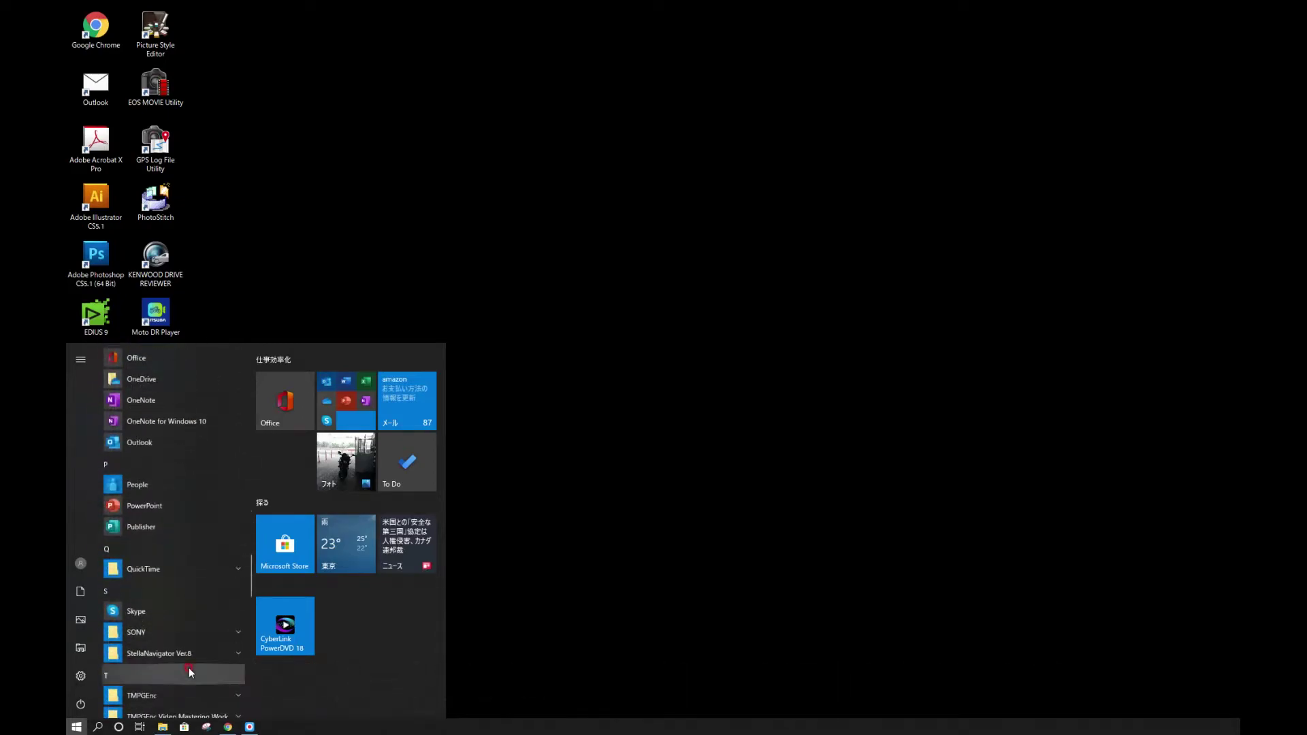
scroll(190, 673, "down", 4)
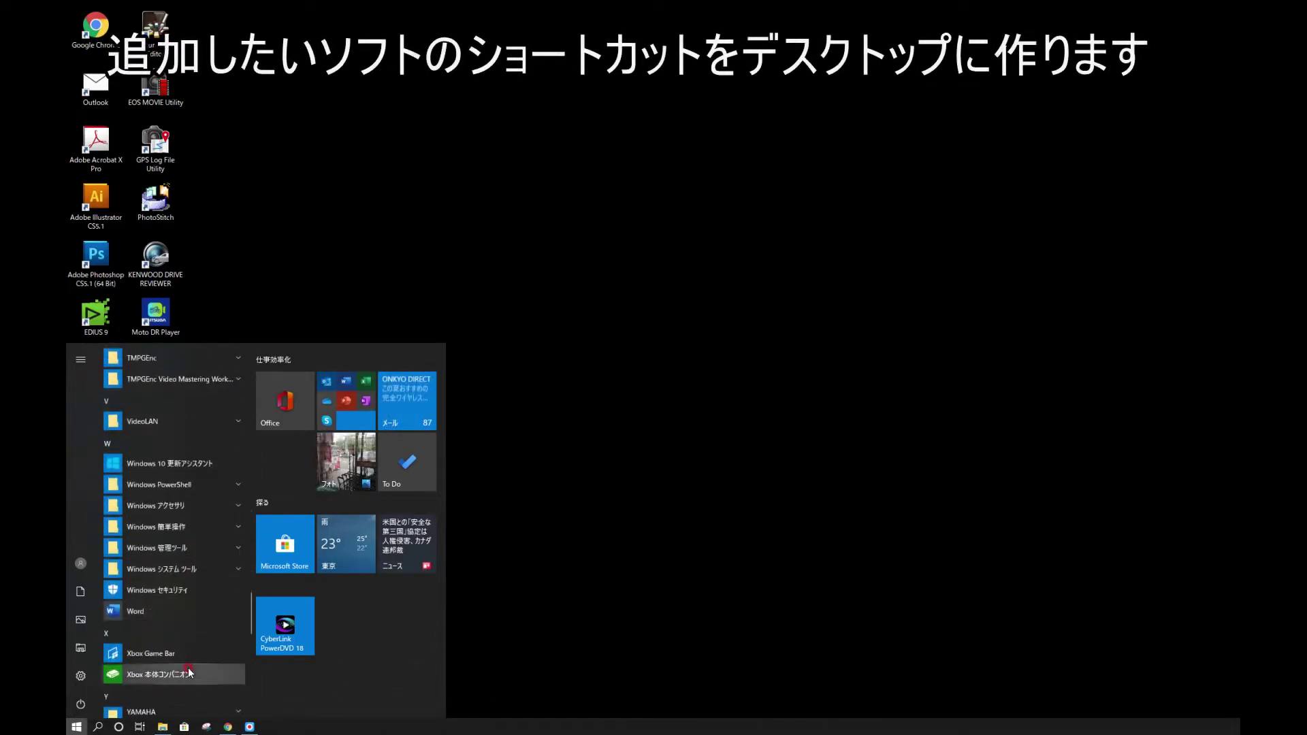
left_click(182, 505)
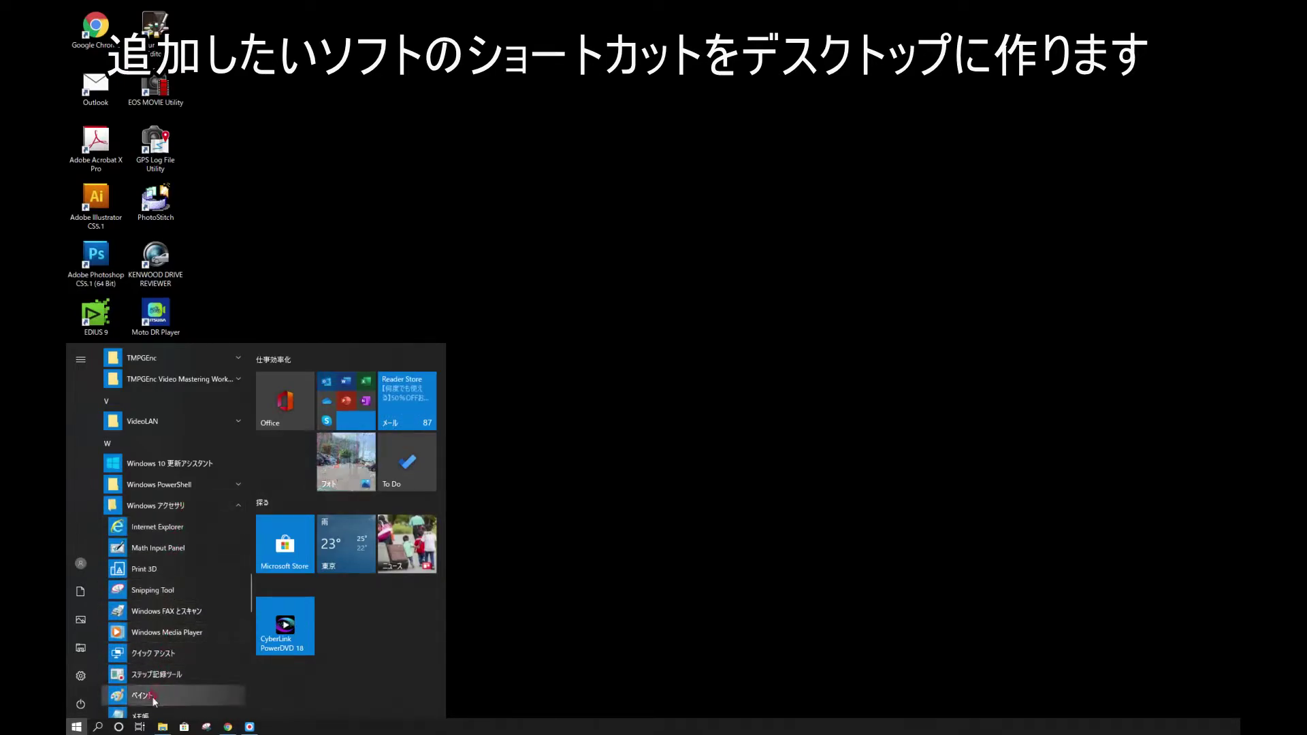
mouse_move(154, 695)
left_mouse_down()
mouse_move(449, 415)
mouse_move(542, 300)
mouse_move(549, 313)
left_mouse_up()
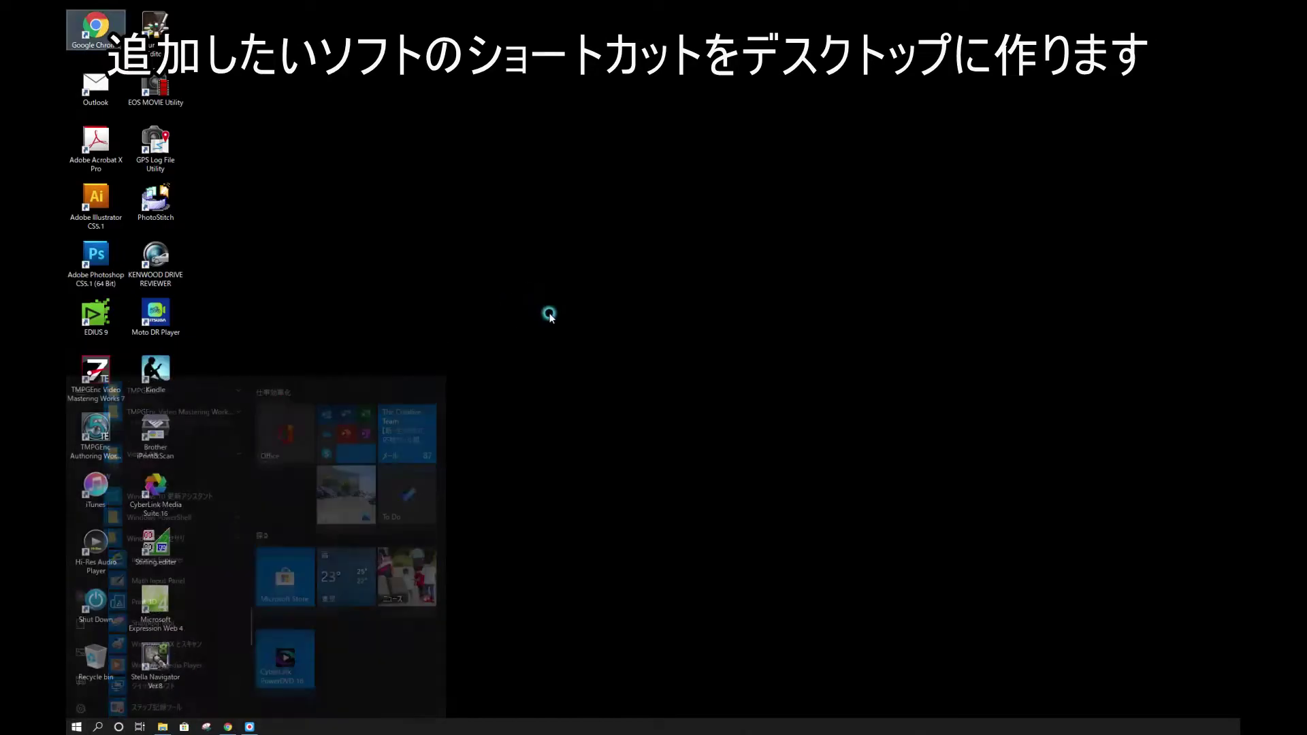
left_click_drag(577, 262, 279, 155)
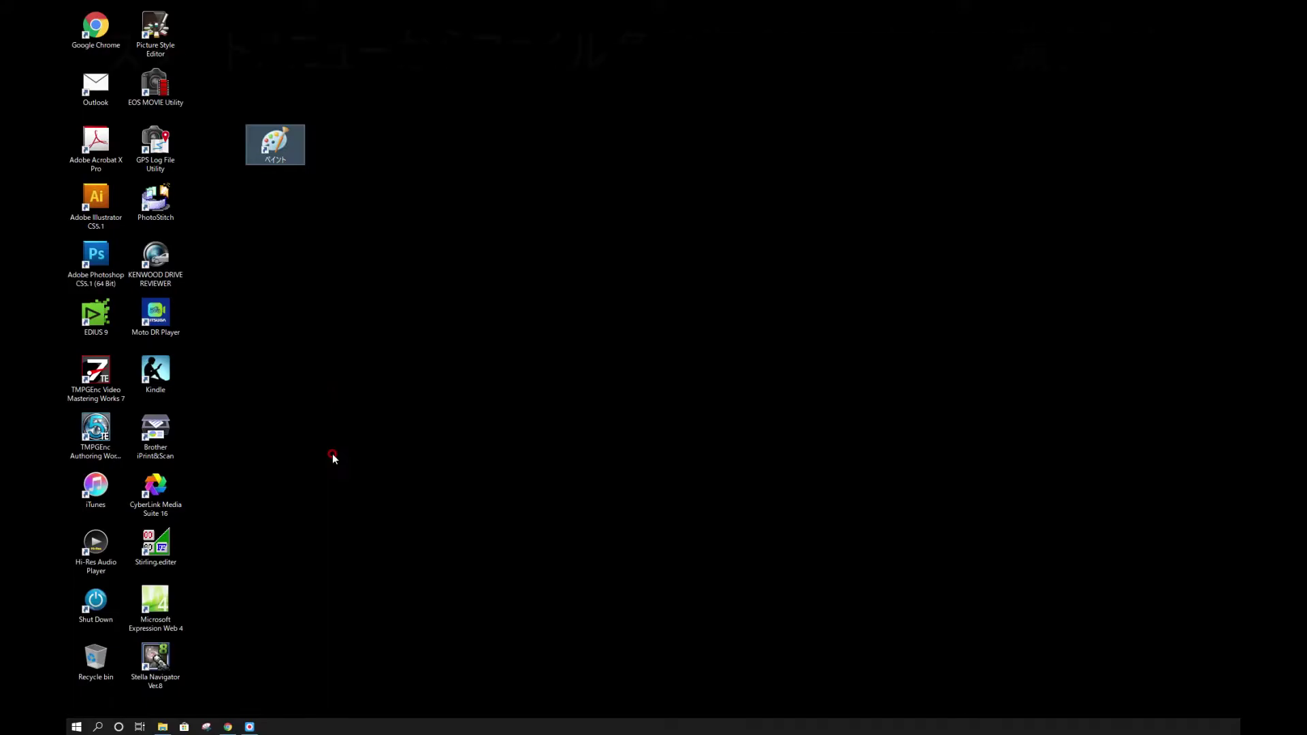
Step: Open the startup folder by running shell:startup, and put the ペイント desktop shortcut into it
left_click(71, 731)
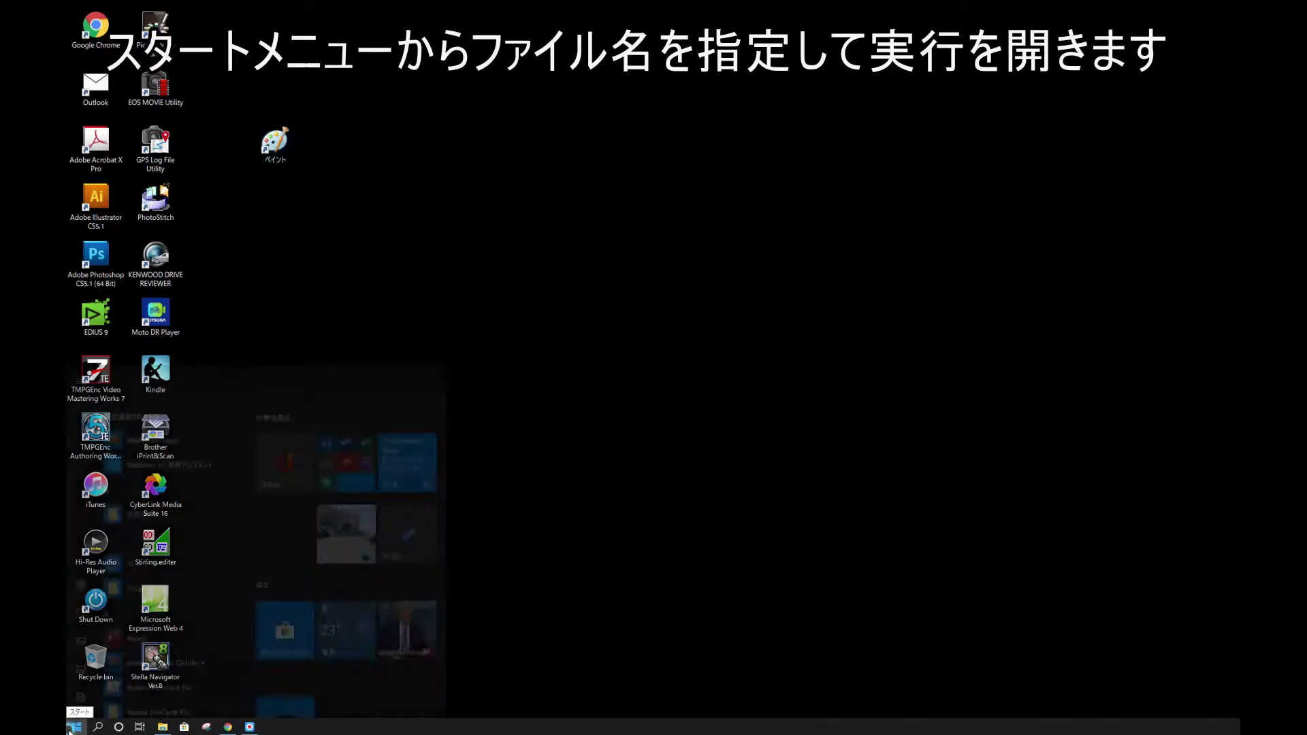
right_click(70, 731)
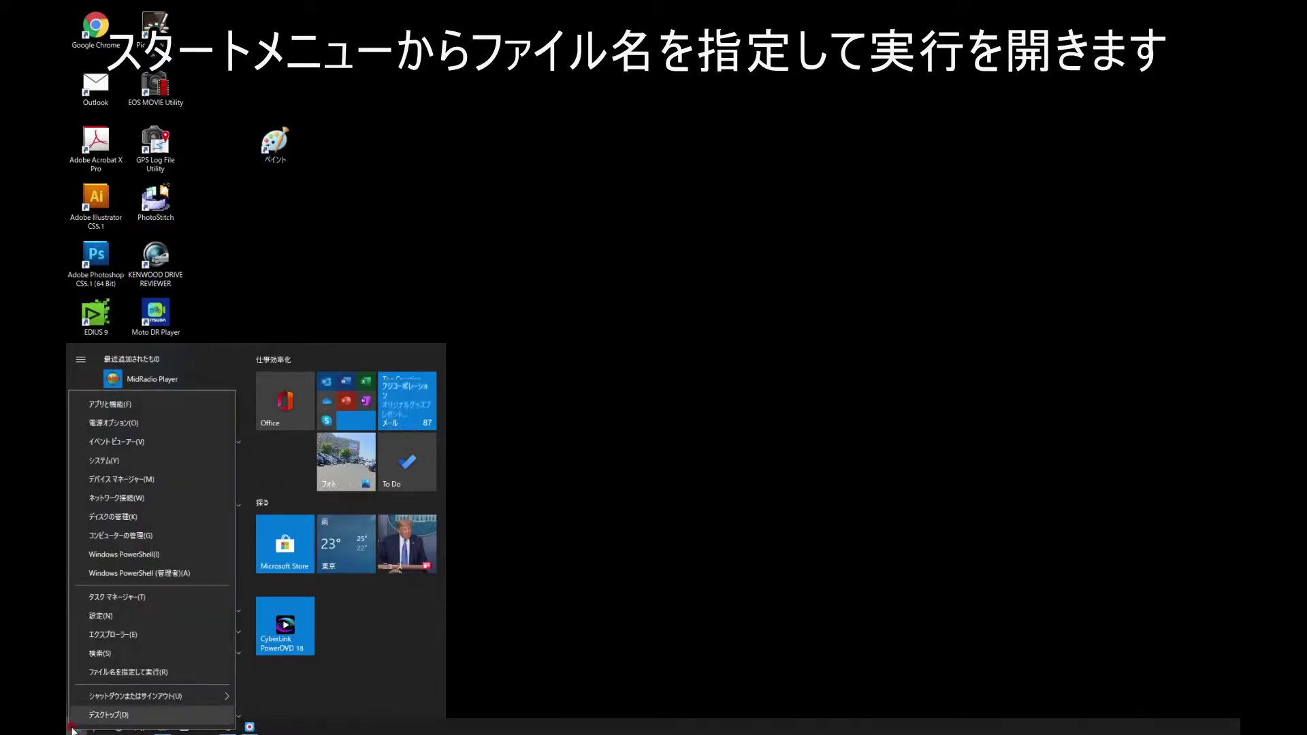
left_click(145, 672)
left_click_drag(195, 599, 752, 367)
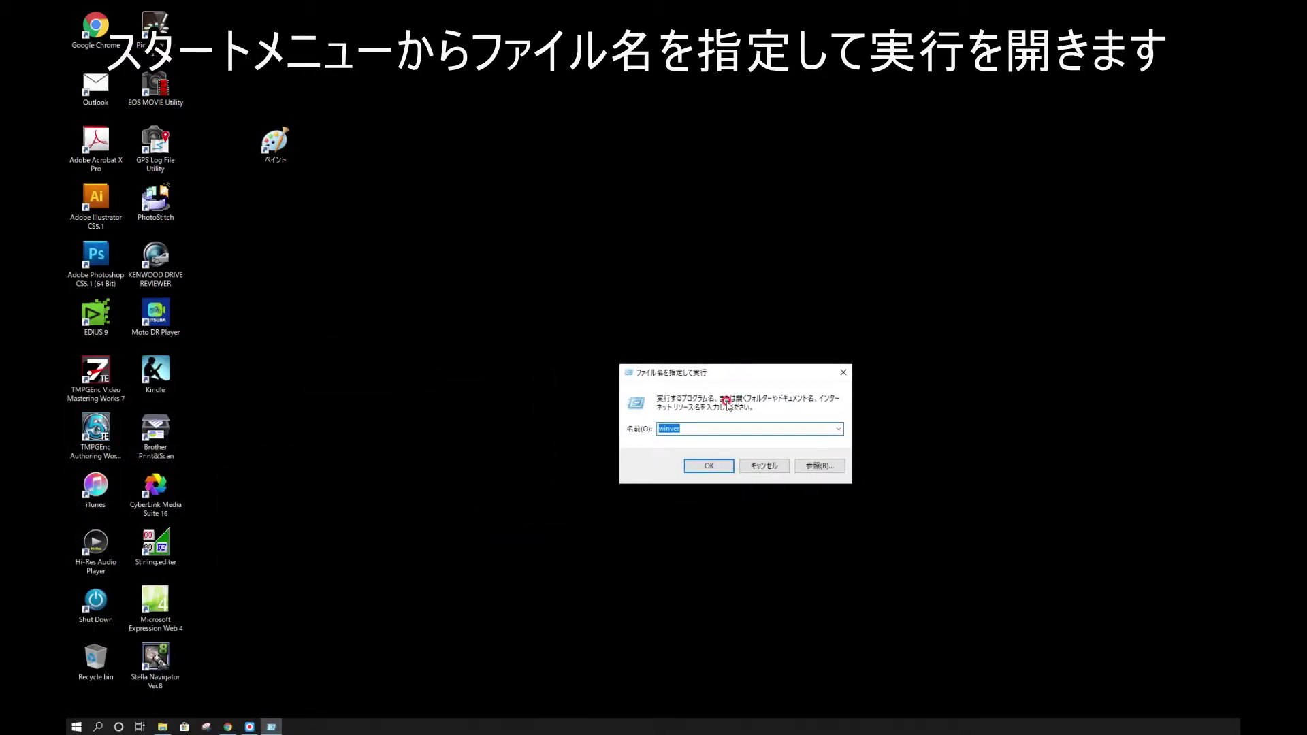
key("BackSpace")
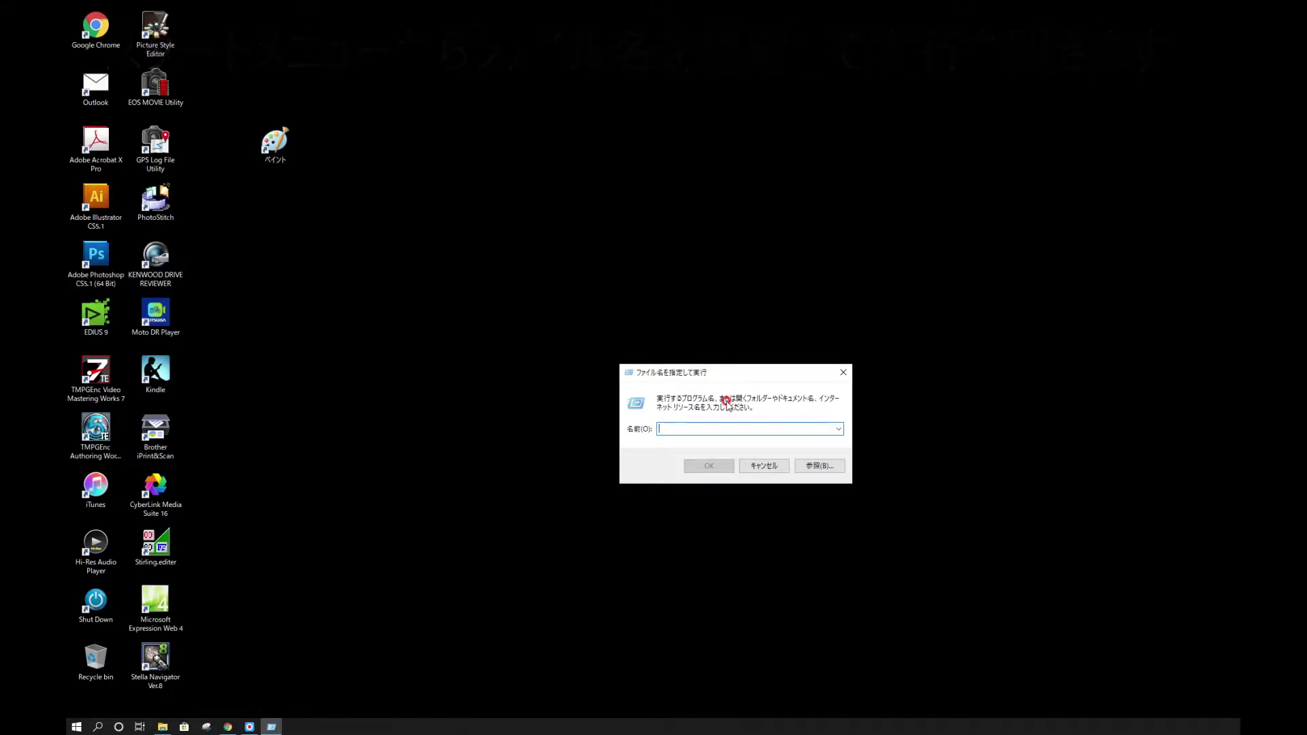
type("sh")
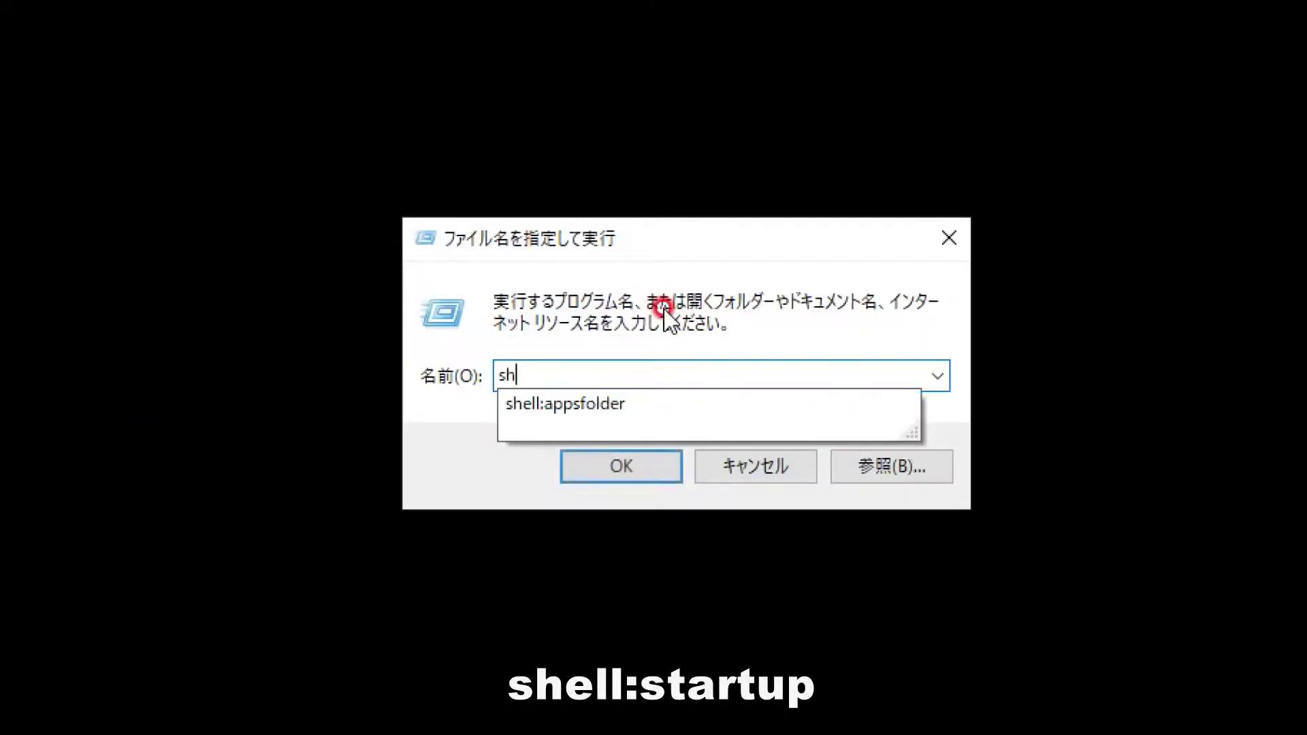
type("ell")
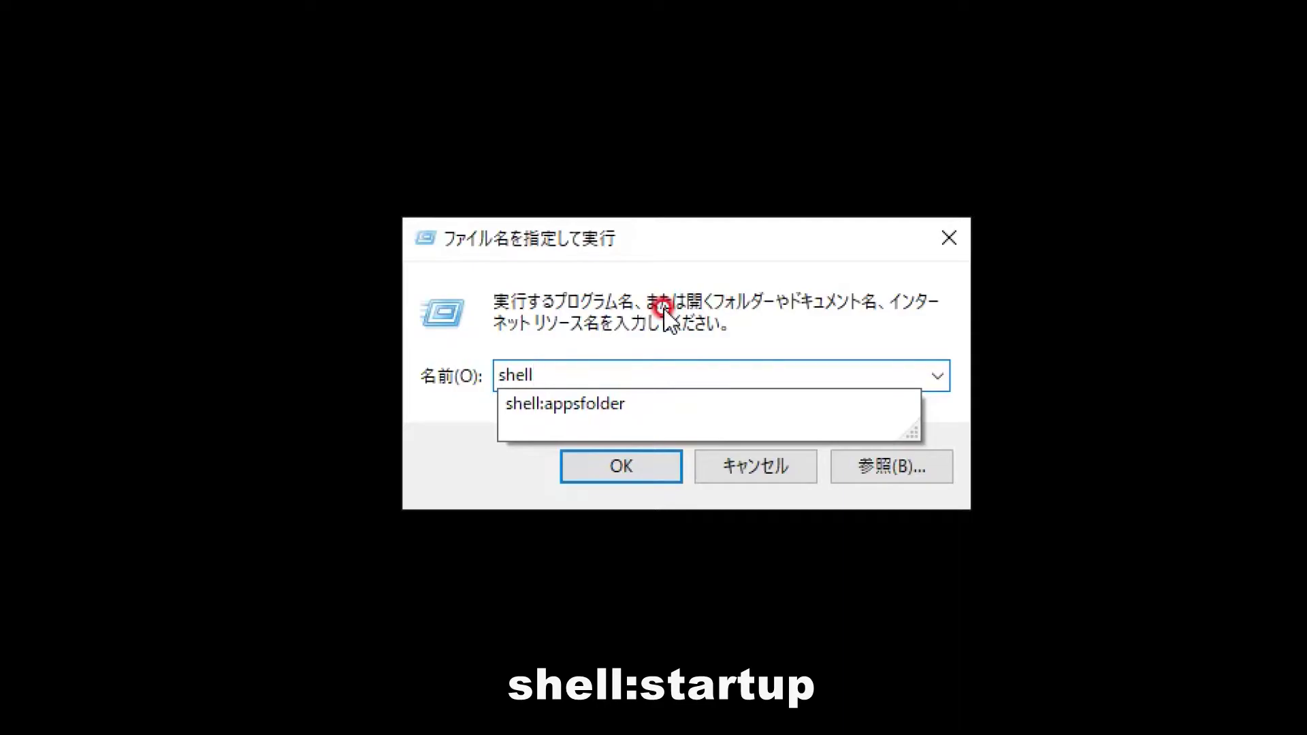
type(":startup")
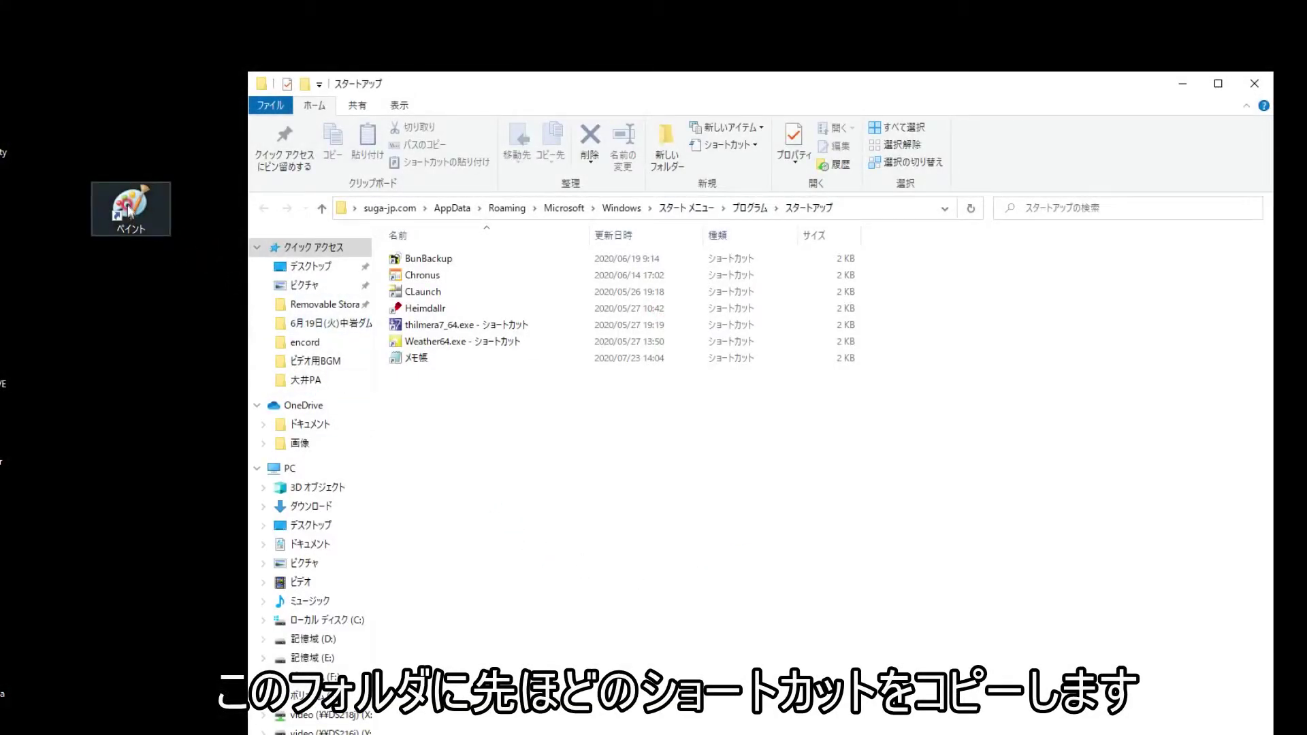
mouse_move(128, 212)
left_mouse_down()
mouse_move(336, 379)
mouse_move(511, 429)
left_mouse_up()
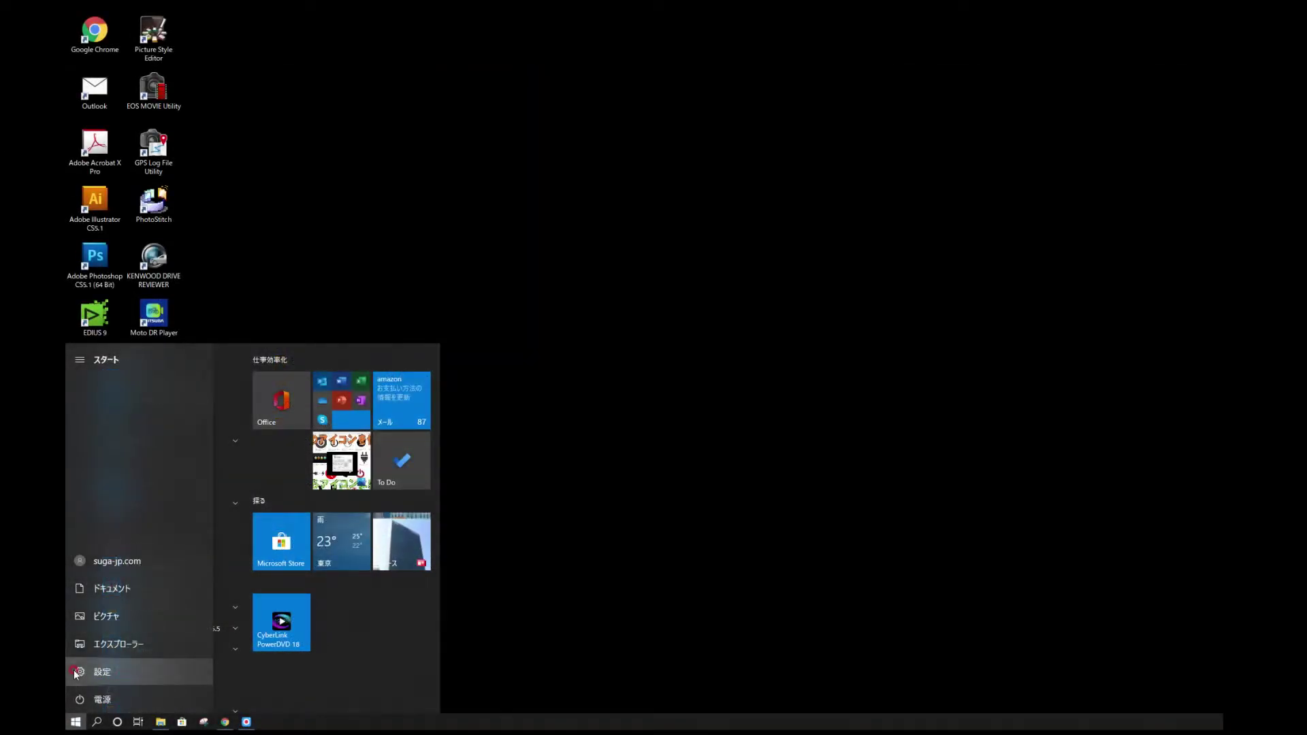
Step: Open the startup section of the app settings in Windows Settings and check the list for the newly added ペイント
left_click(74, 673)
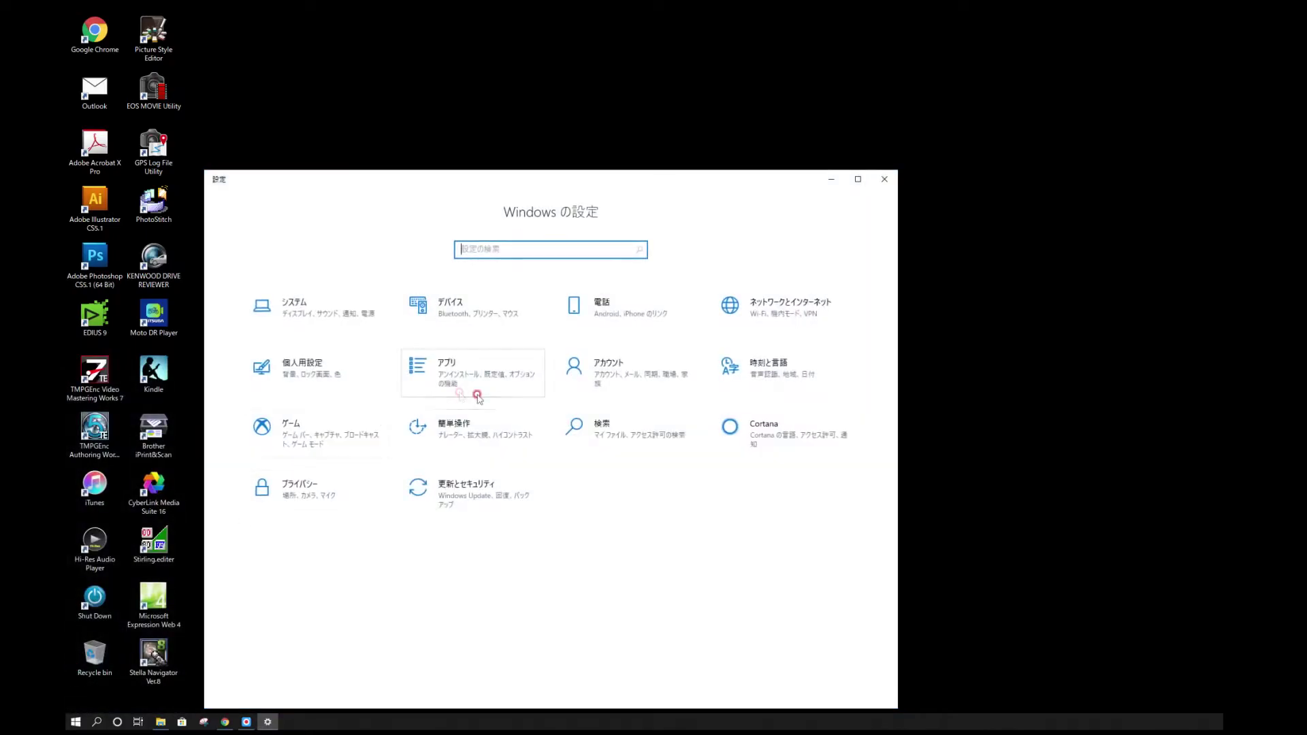
left_click(478, 361)
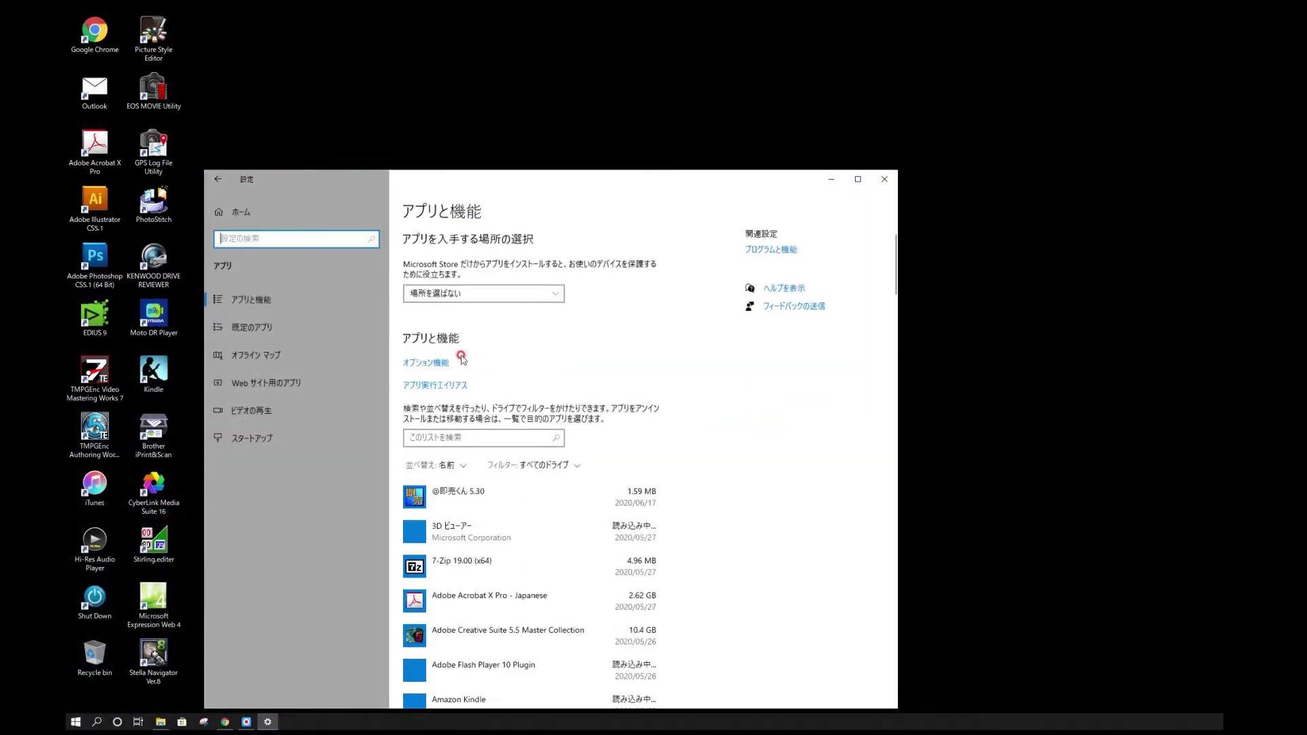
left_click(256, 437)
scroll(721, 423, "down", 7)
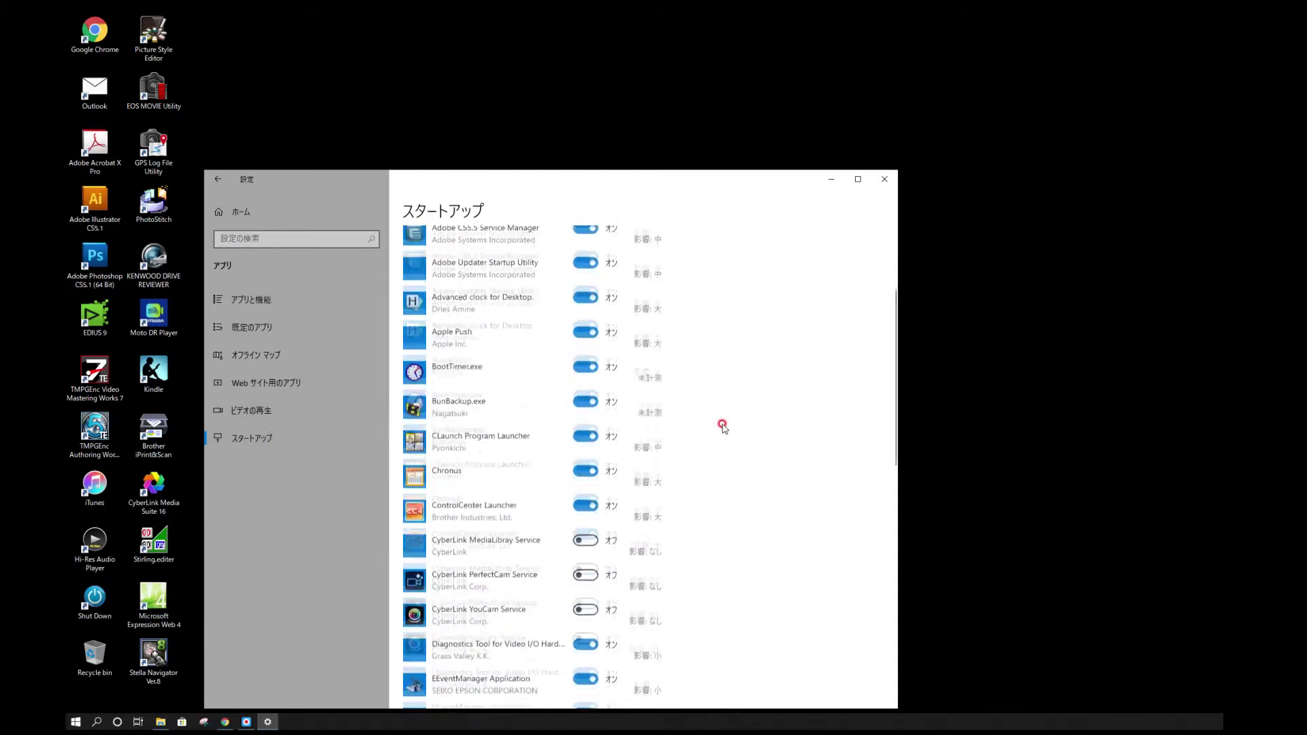
scroll(721, 424, "down", 6)
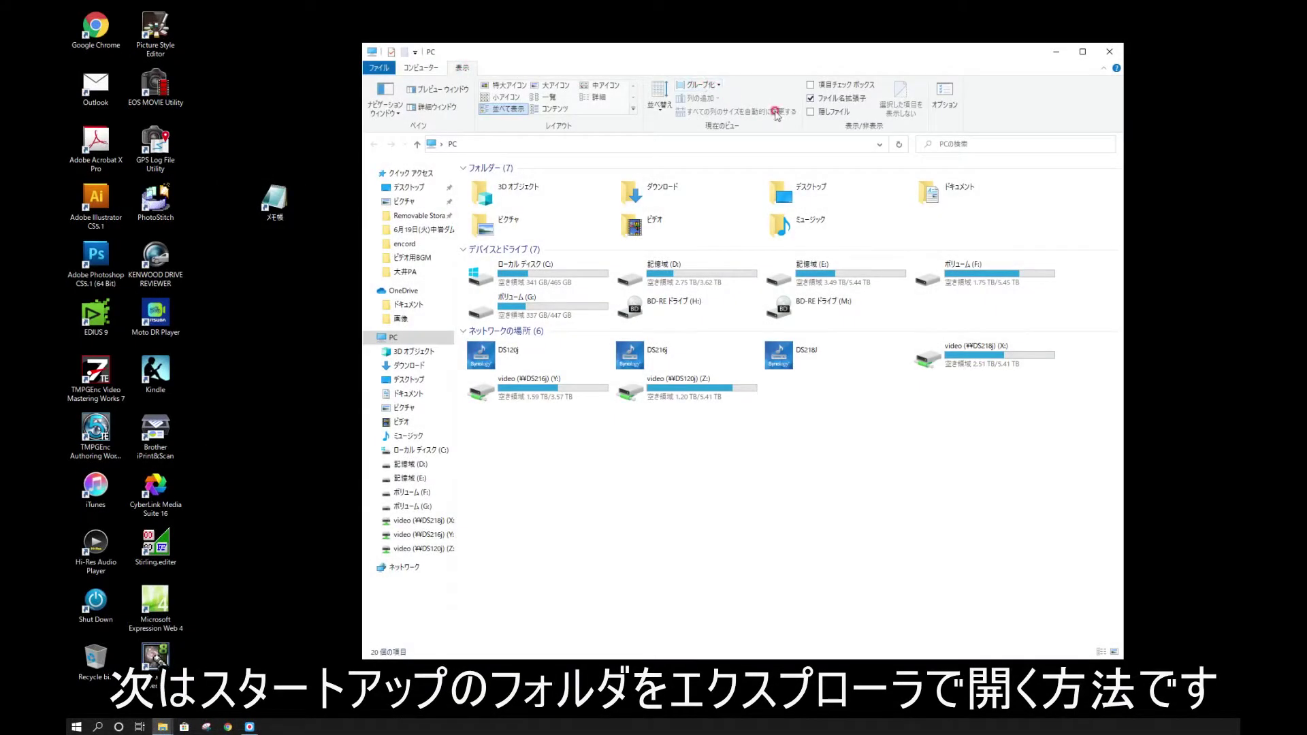
Step: Show hidden files in File Explorer and open the AppData\Roaming folder inside the user's profile folder on drive C
left_click(811, 113)
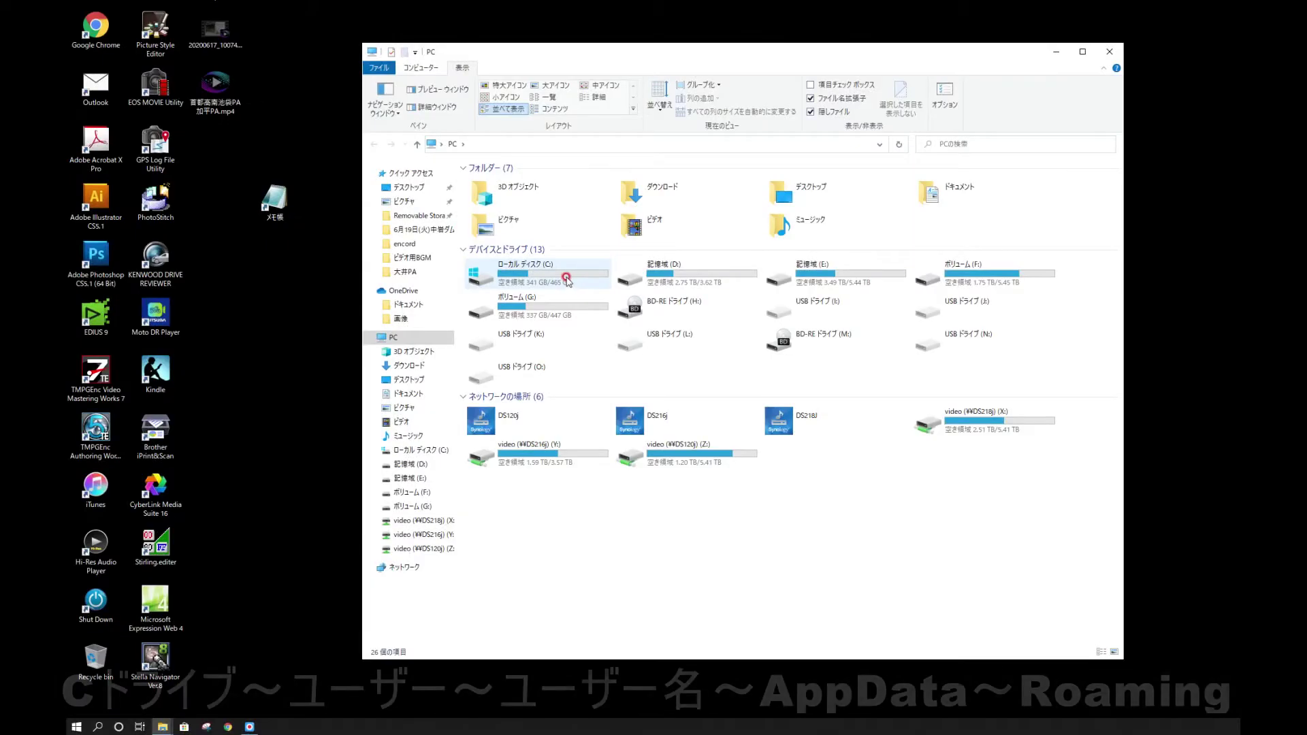
double_click(567, 280)
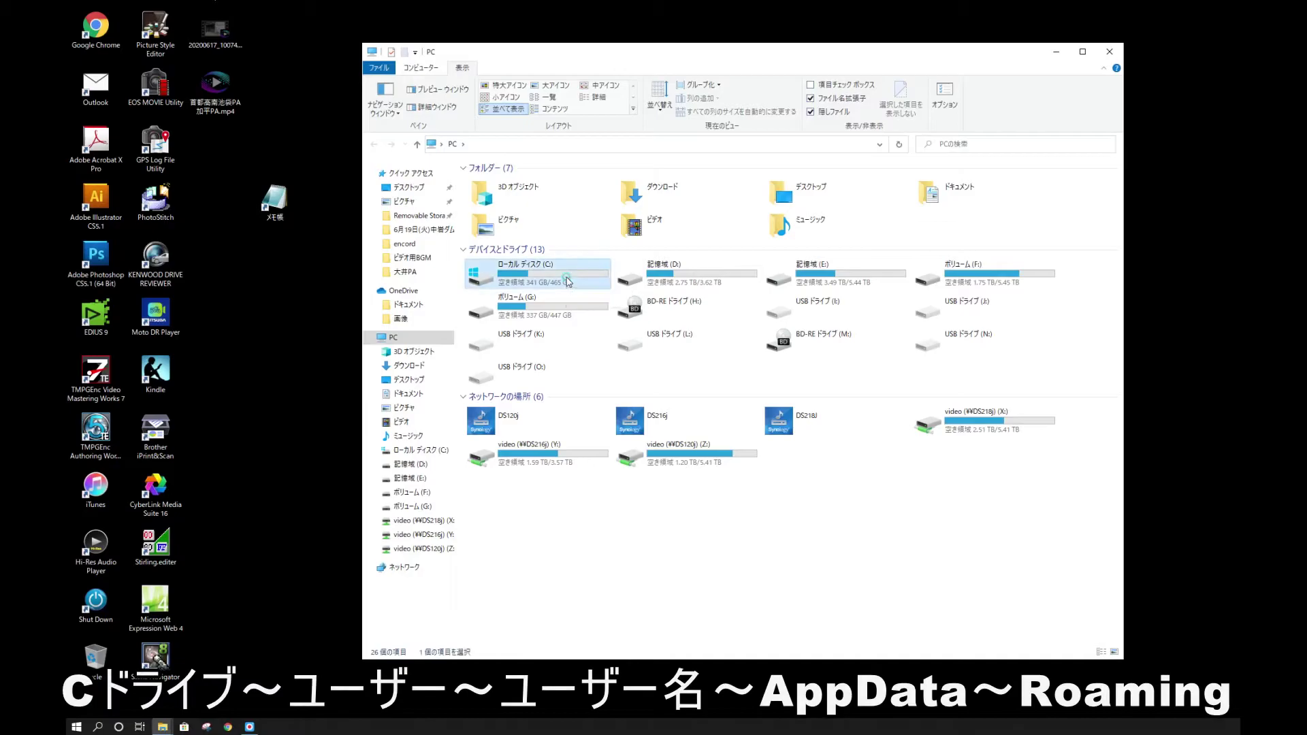
double_click(551, 366)
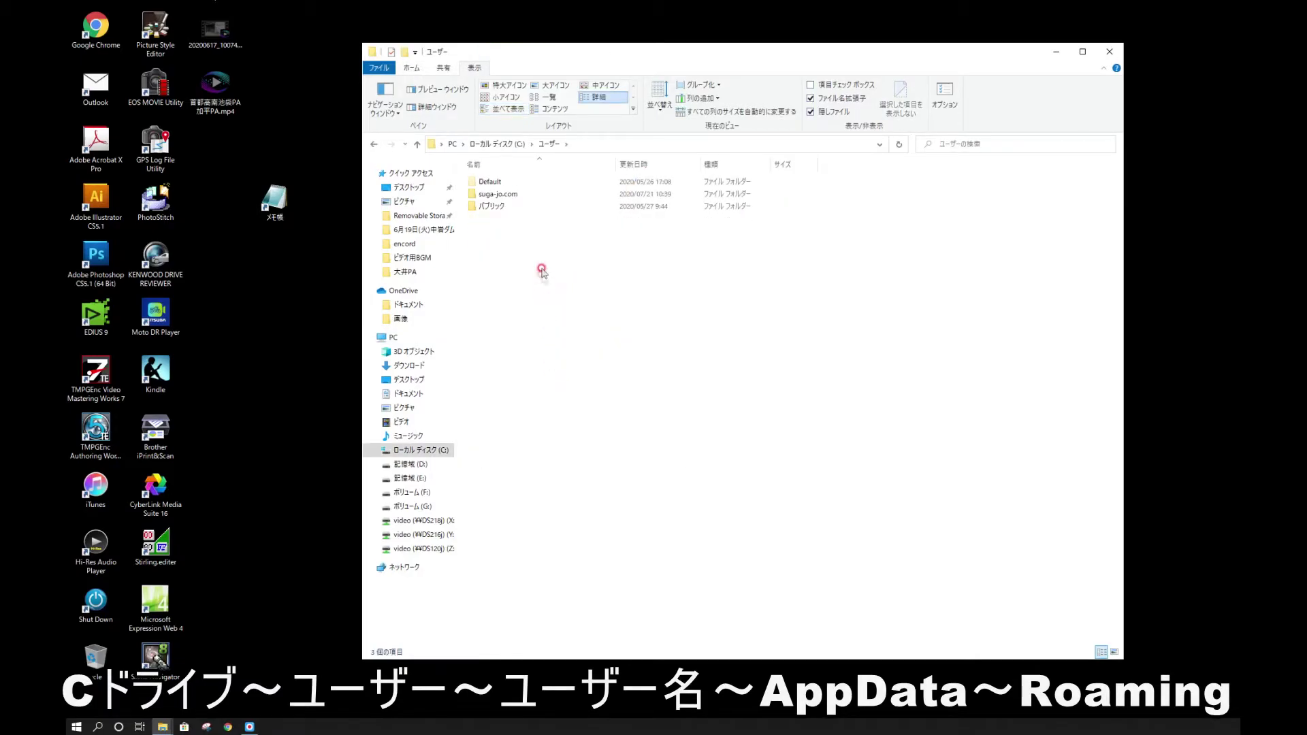
double_click(540, 195)
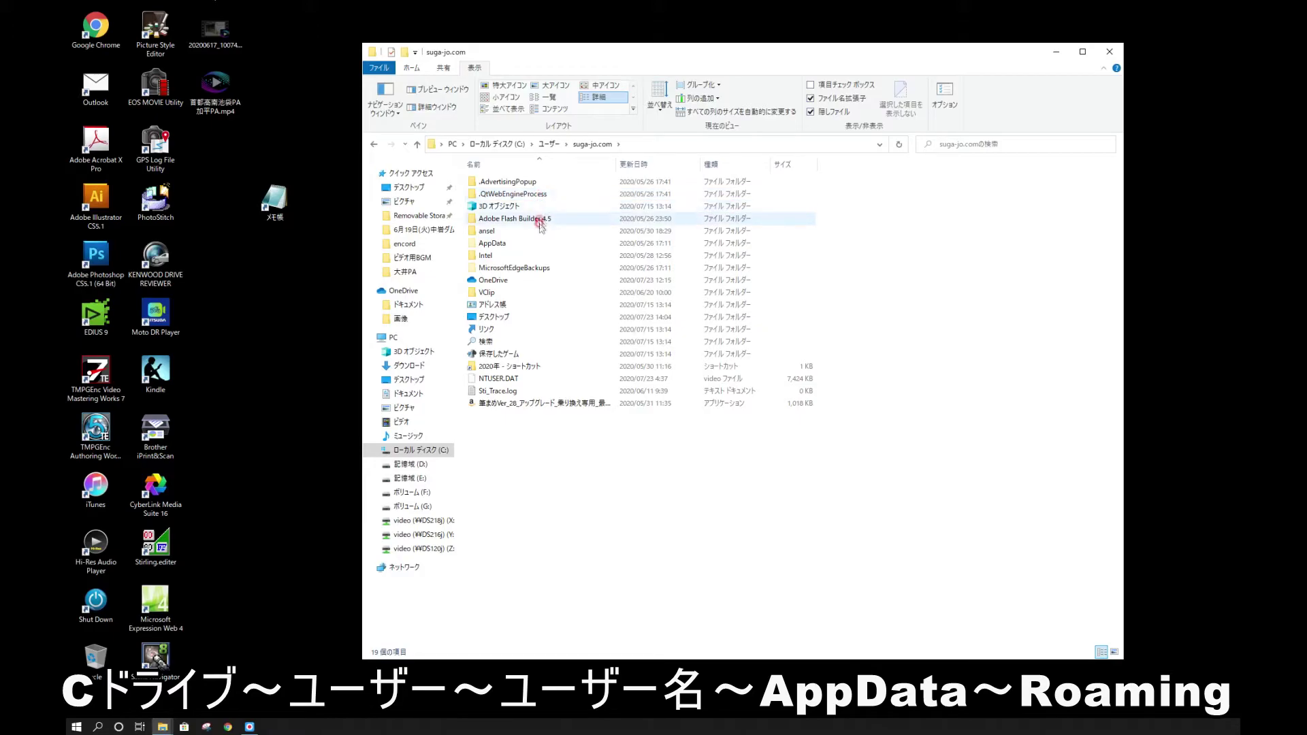
double_click(537, 245)
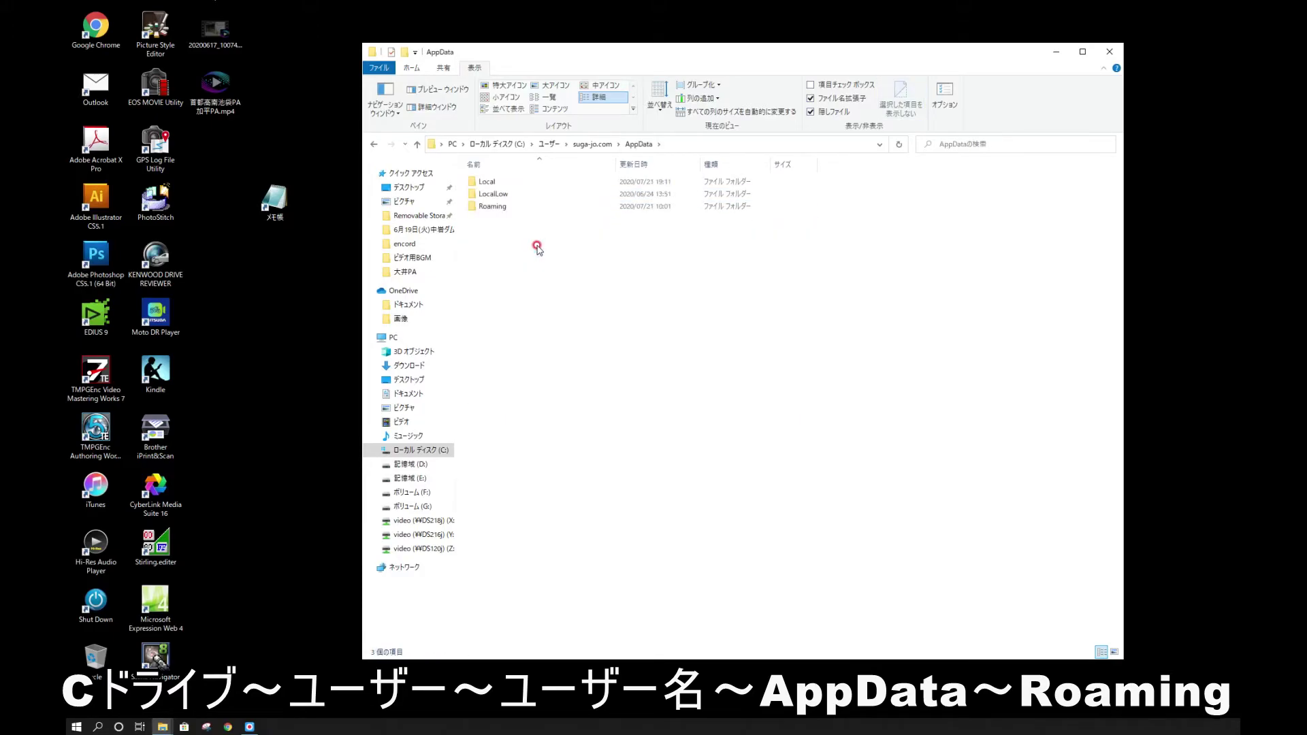
double_click(506, 207)
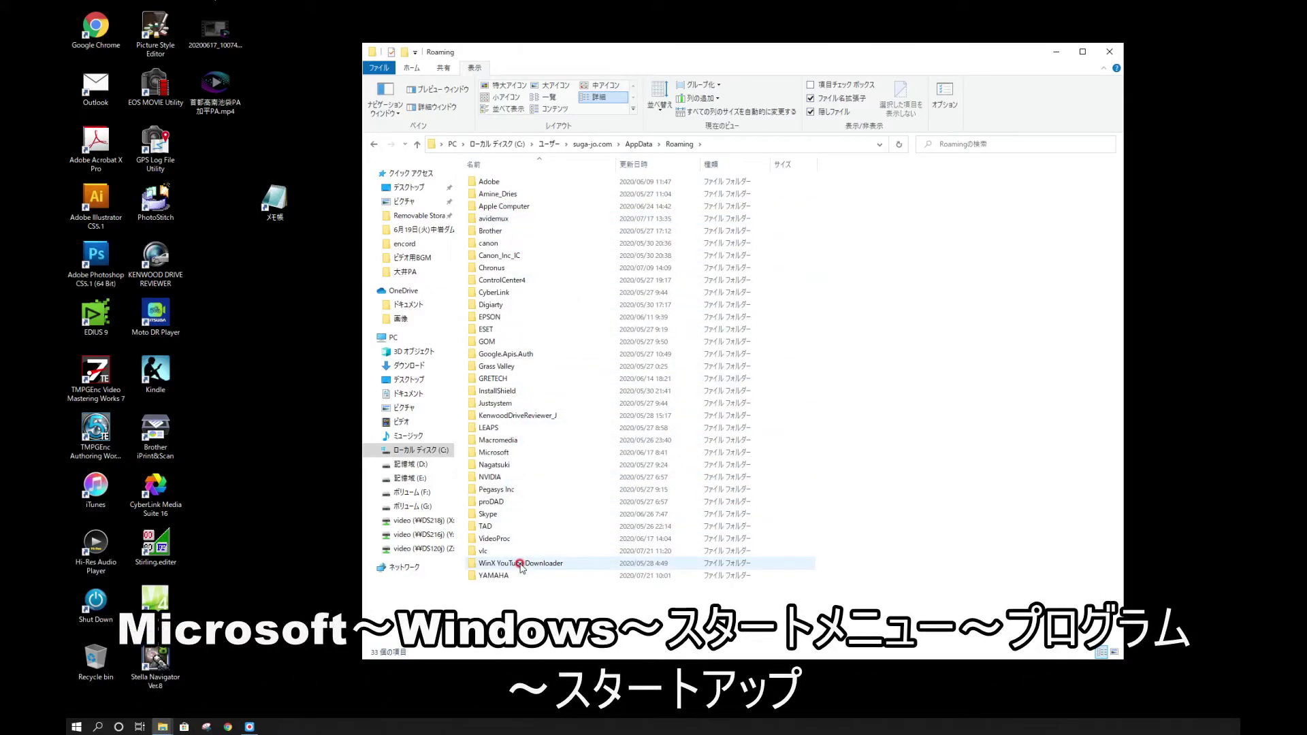
Step: Move the メモ帳 desktop shortcut into the スタートアップ folder under Microsoft\Windows\スタート メニュー\プログラム
double_click(501, 452)
double_click(501, 478)
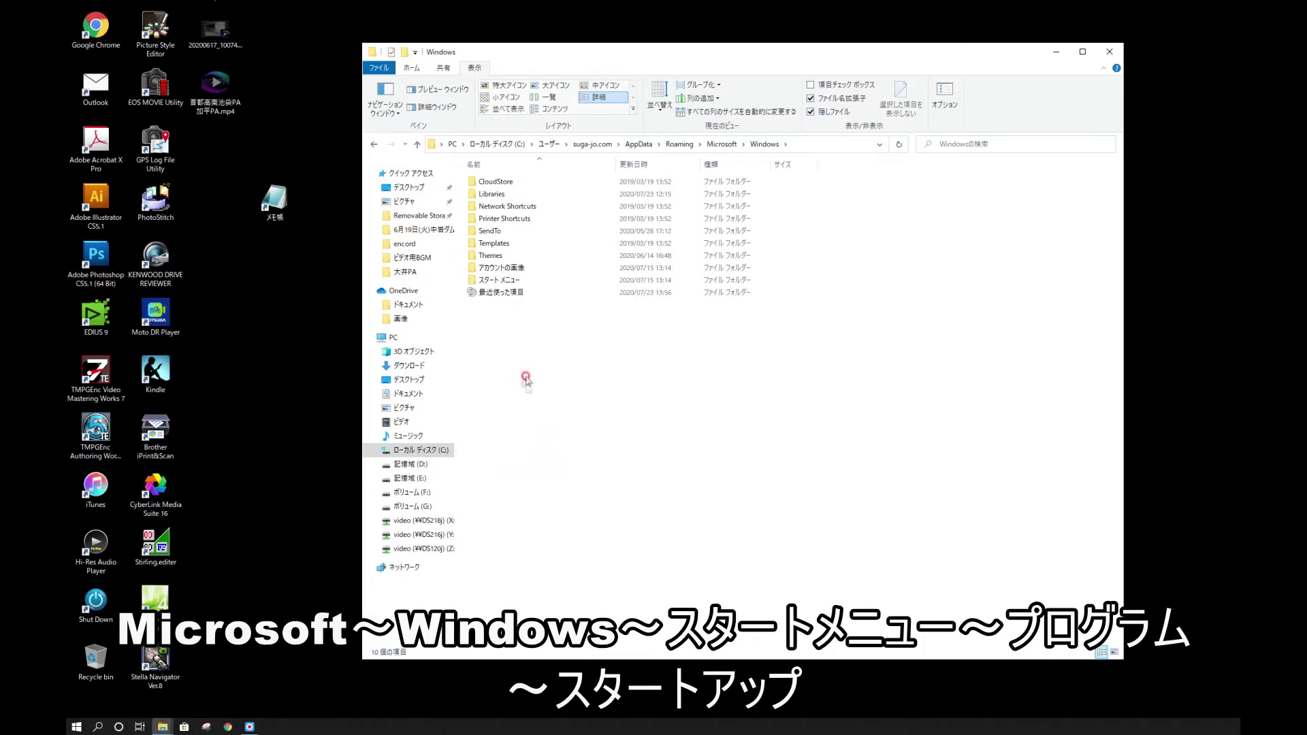
double_click(510, 279)
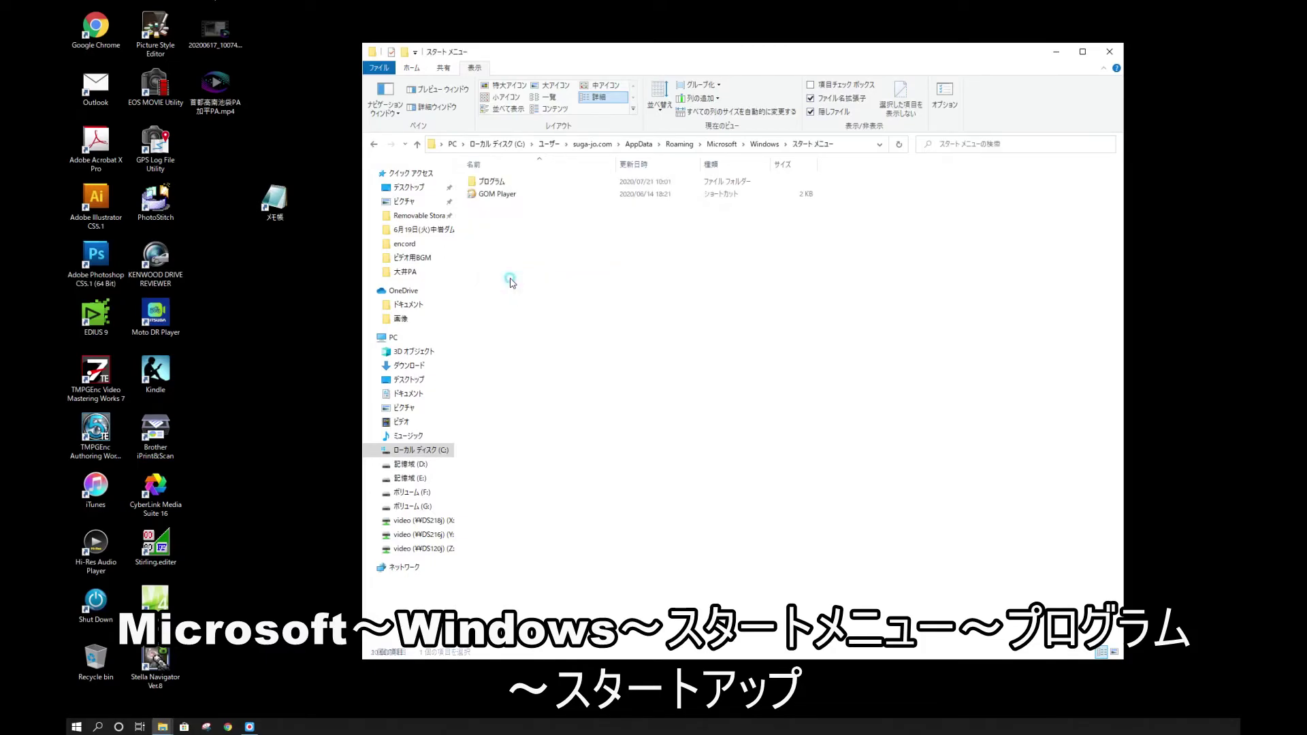
double_click(497, 182)
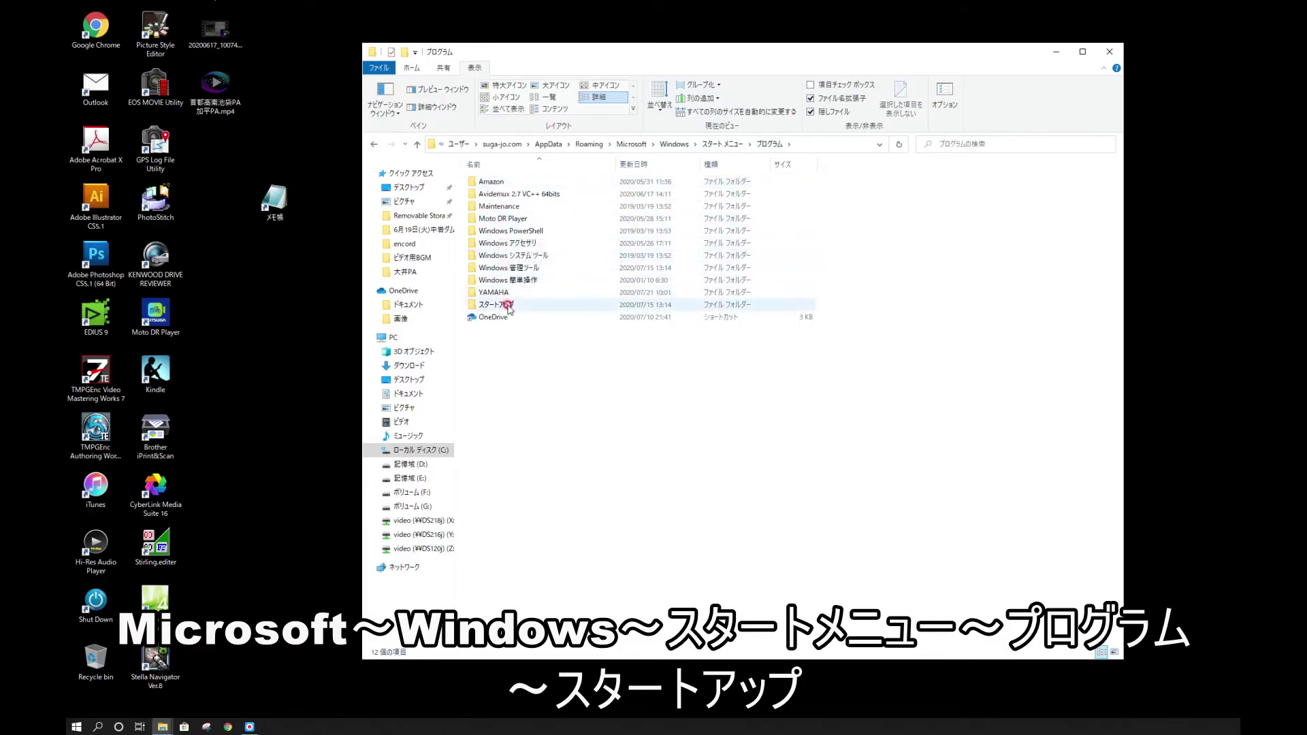
double_click(507, 305)
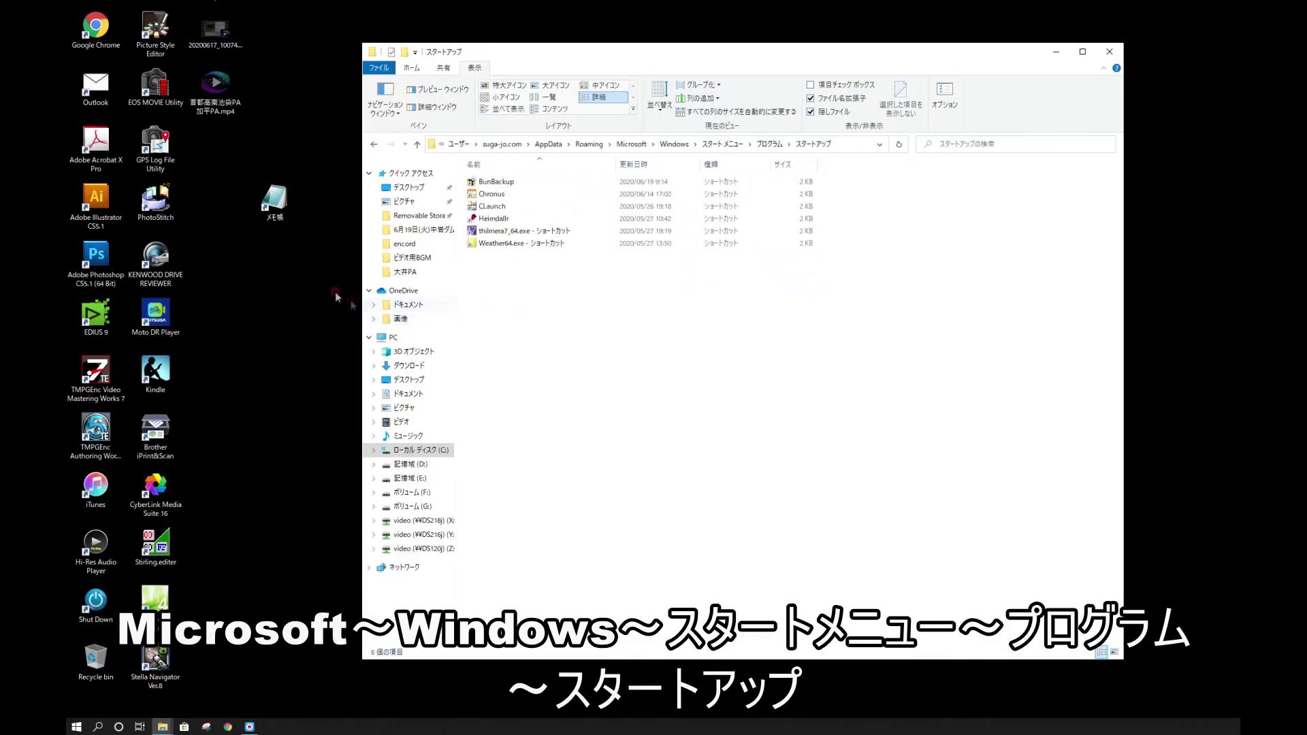
left_click_drag(280, 201, 535, 303)
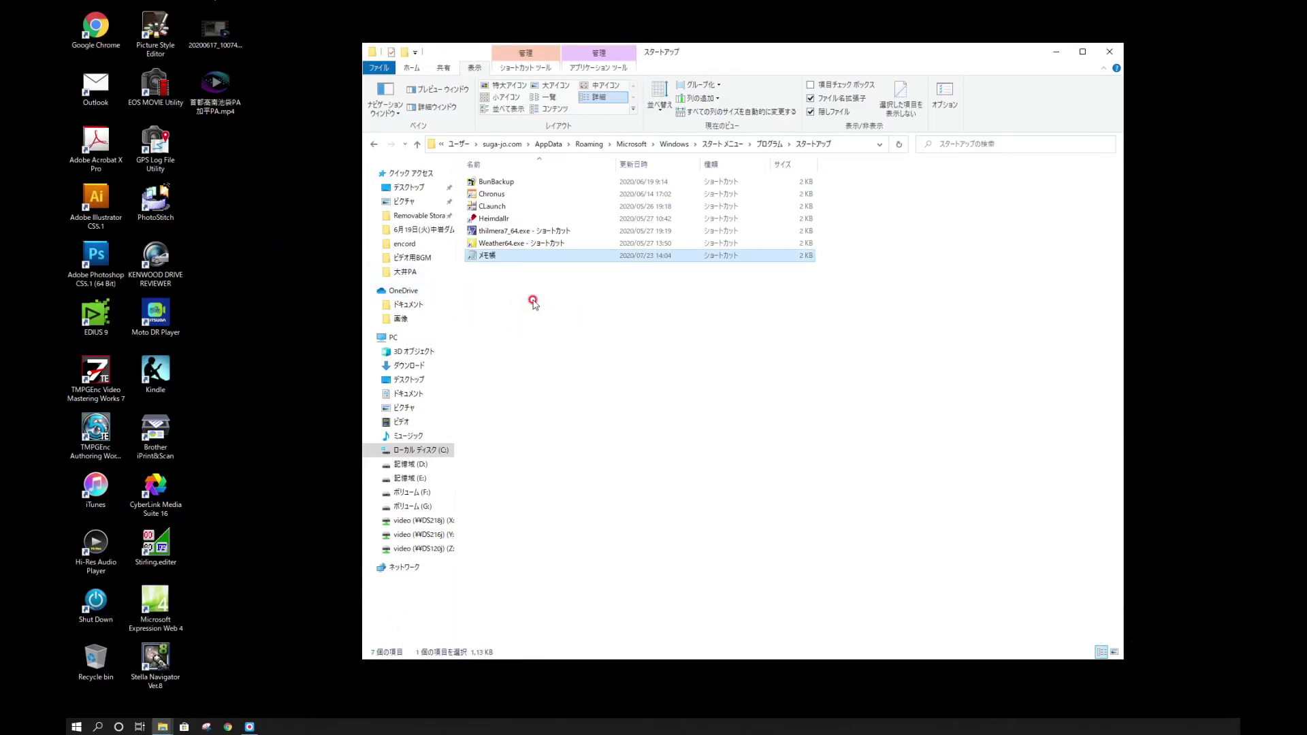
Step: Open Task Manager's list of startup programs and check it for the メモ帳 entry
right_click(633, 726)
left_click(709, 665)
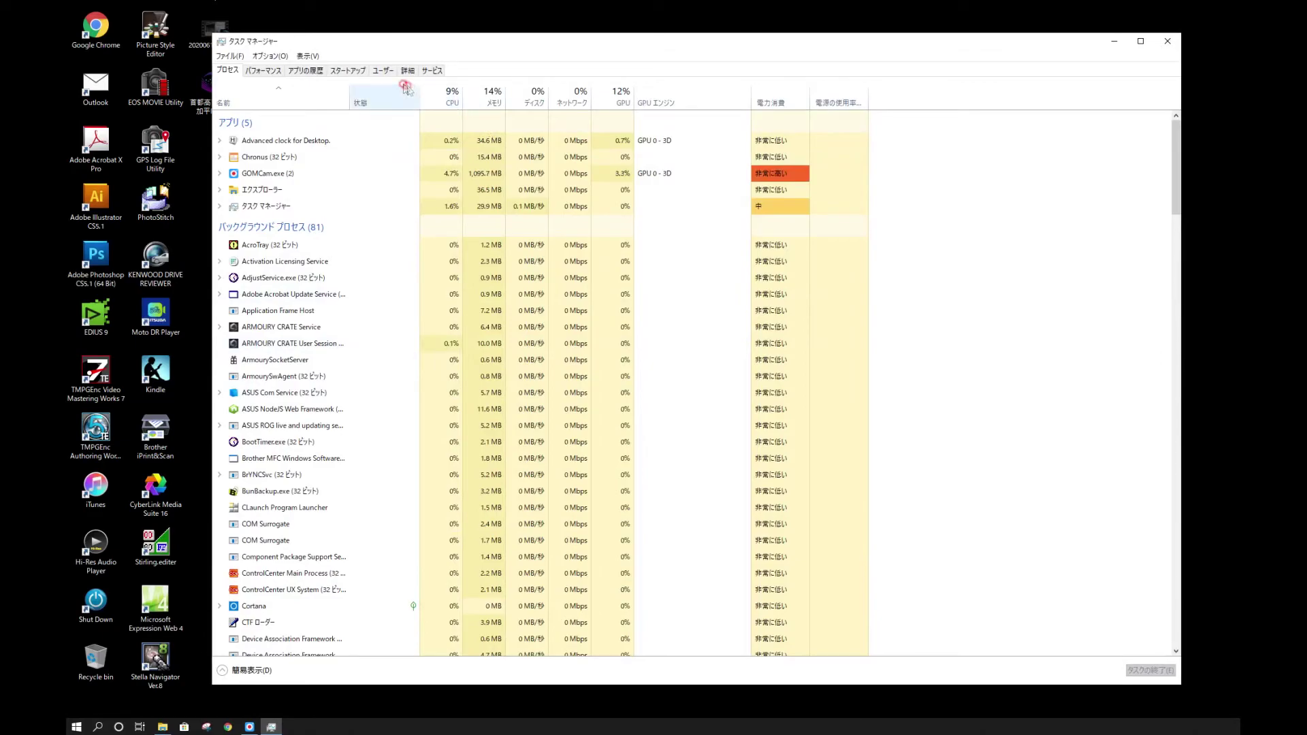
left_click(350, 71)
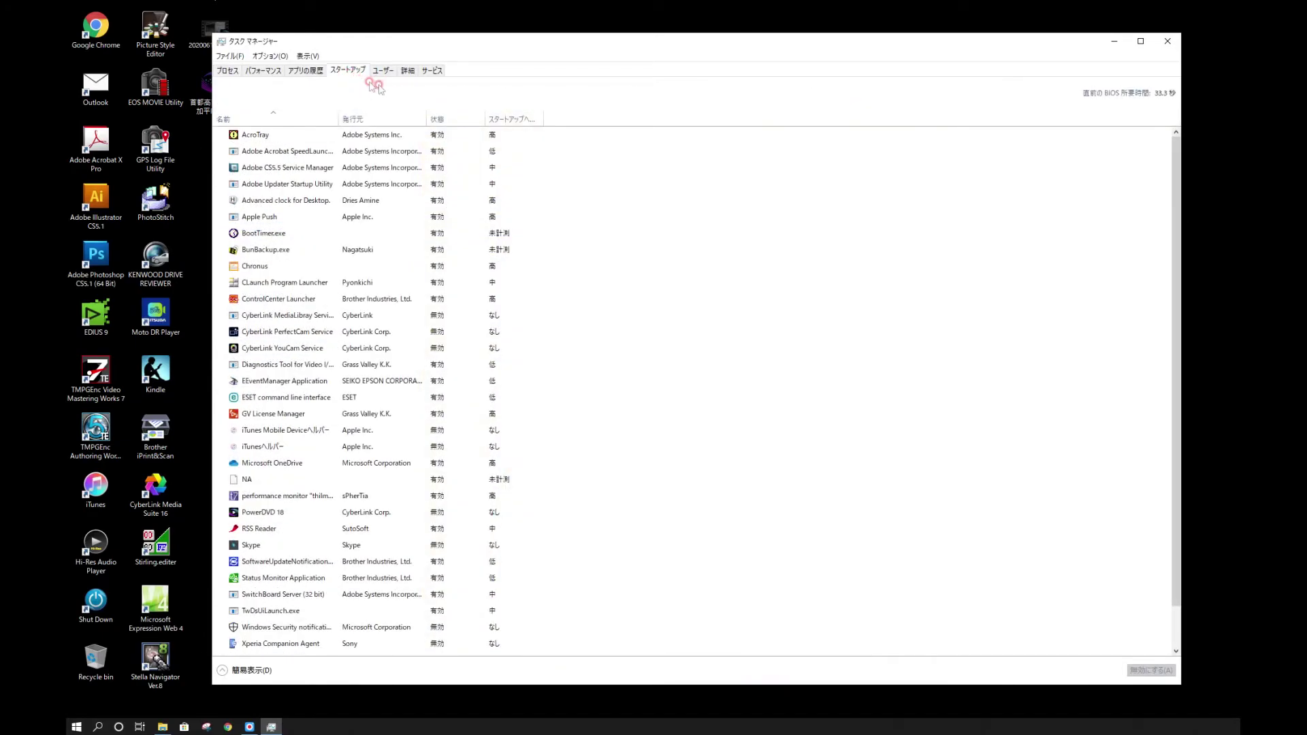
scroll(653, 302, "down", 1)
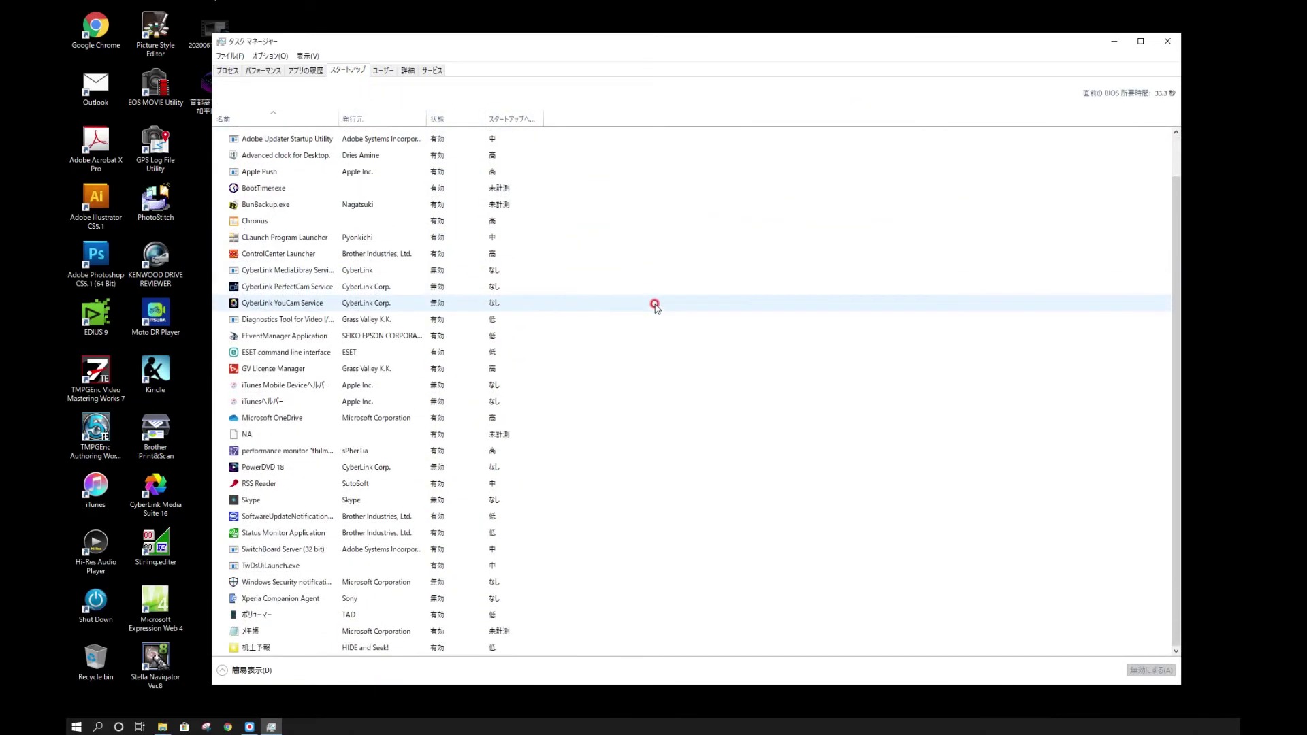